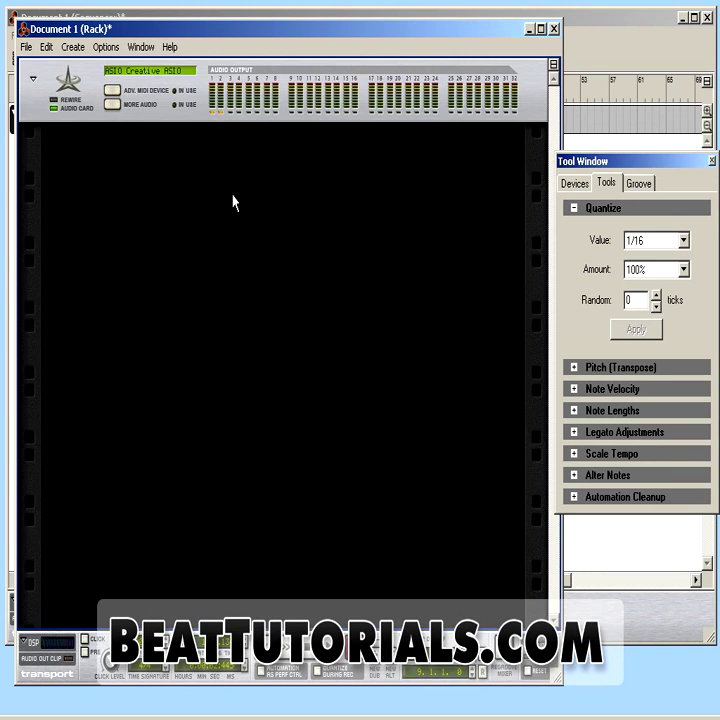
- Add a Mixer 14:2 to the empty rack and inspect its rear cabling before returning to the front view
left_click(573, 185)
left_click_drag(703, 357, 707, 543)
left_click(657, 487)
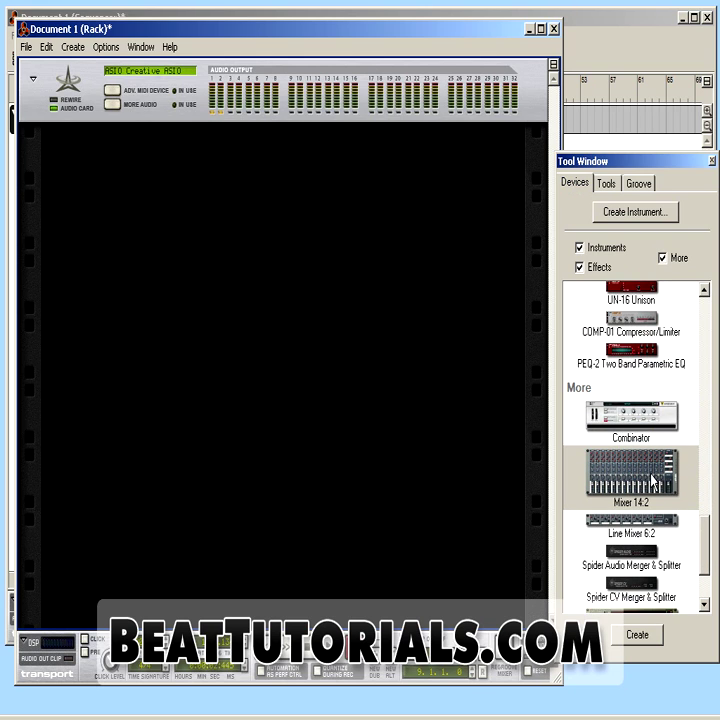
left_click_drag(652, 482, 203, 253)
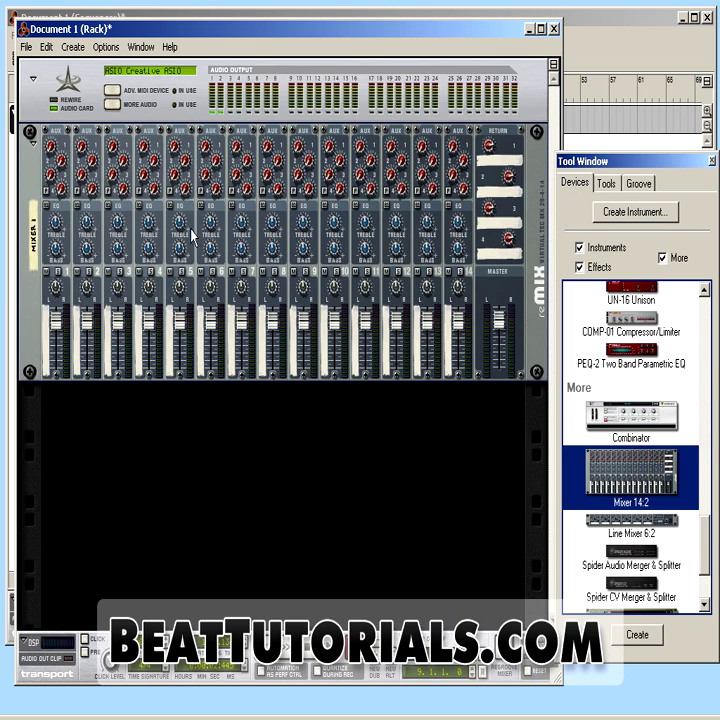
key("Tab")
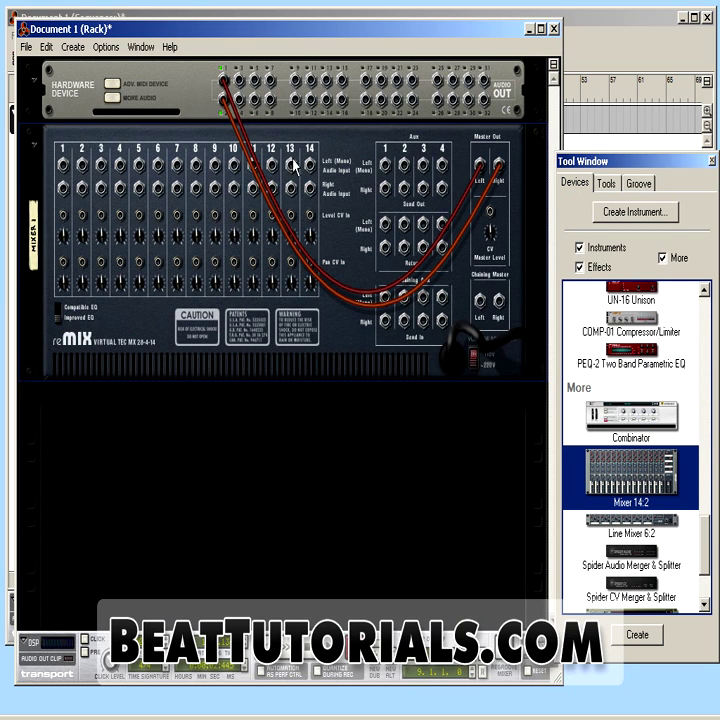
key("Tab")
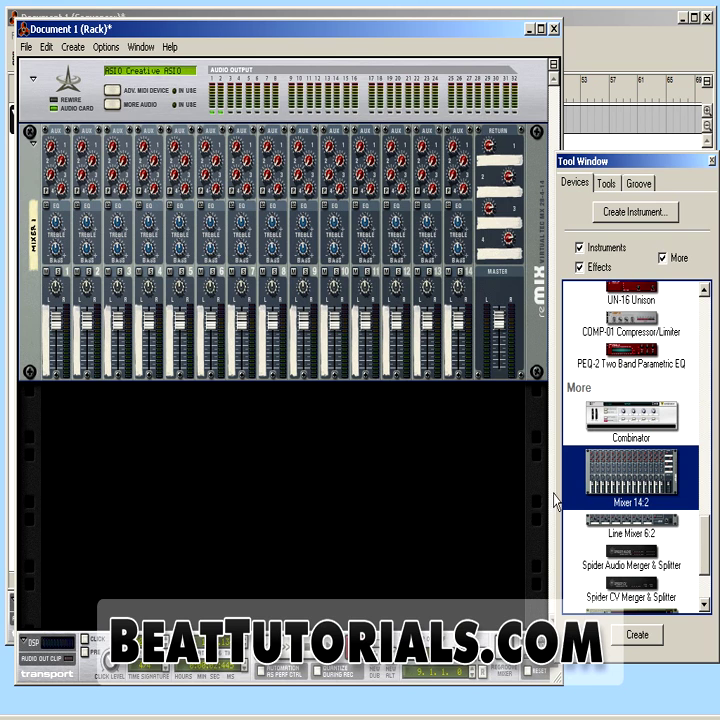
- Add a Redrum Drum Computer to the rack directly below the mixer
left_click(706, 385)
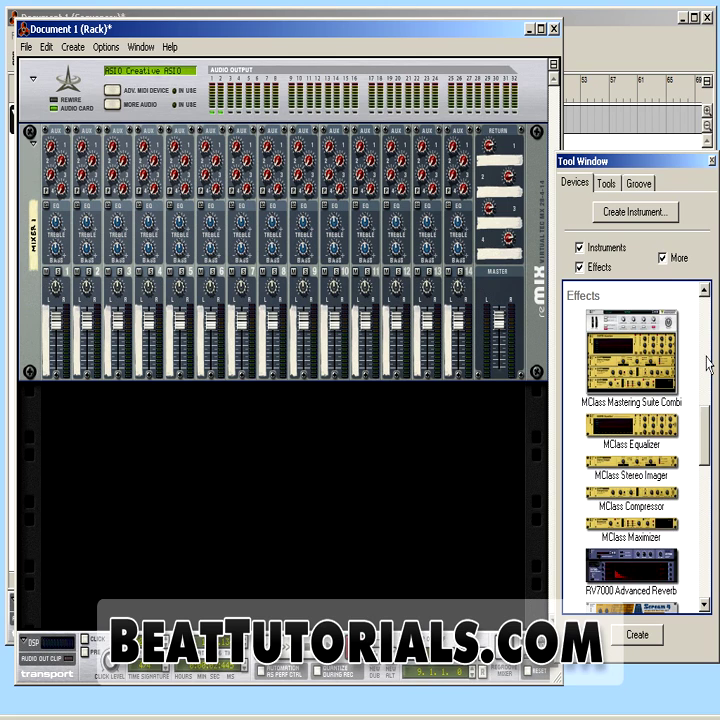
left_click_drag(706, 375, 706, 415)
left_click_drag(612, 393, 379, 478)
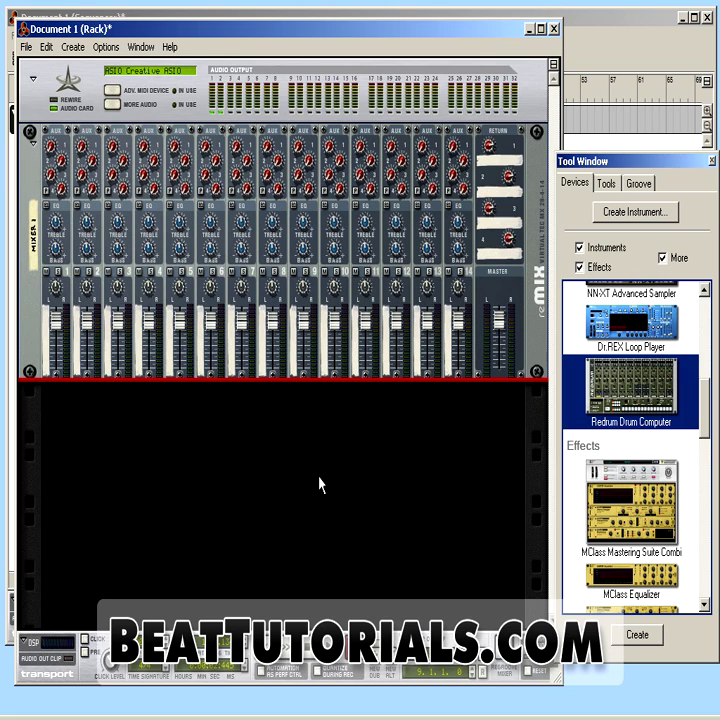
left_click_drag(319, 485, 165, 430)
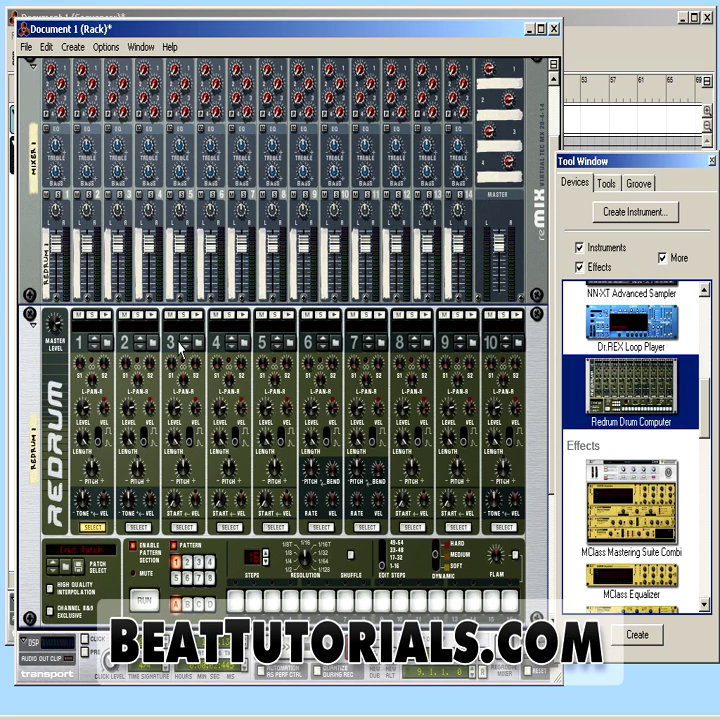
- Load the drum kit patch Hip Hop Kit 03.drp into Redrum from the Redrum Drum Kits folder
left_click(66, 567)
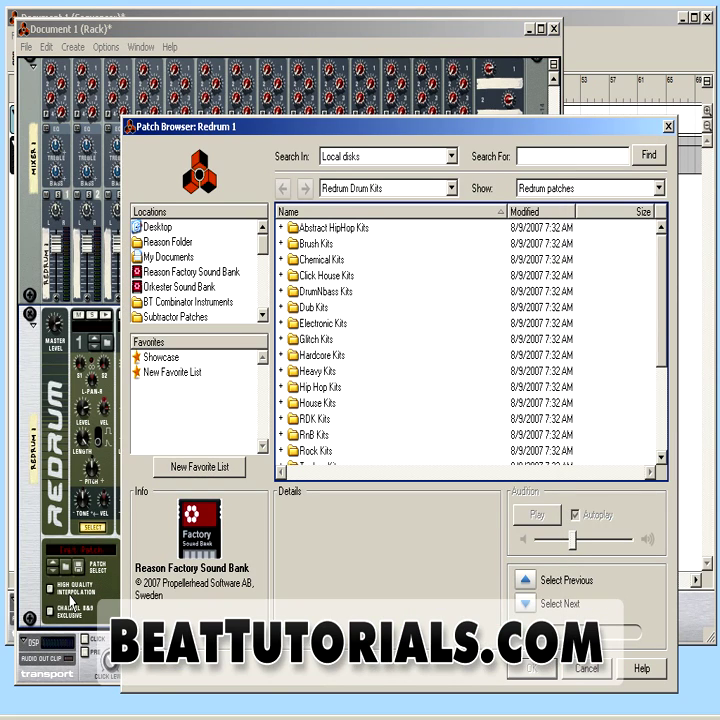
scroll(391, 391, "down", 3)
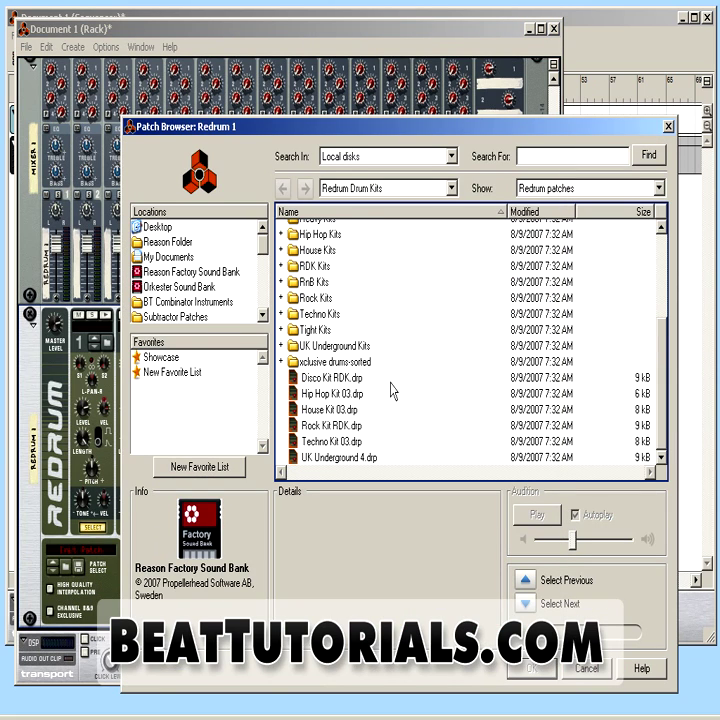
double_click(335, 393)
- Try the solo on Redrum's drum 1, turn it off again, and audition the kit's sounds
left_click(93, 315)
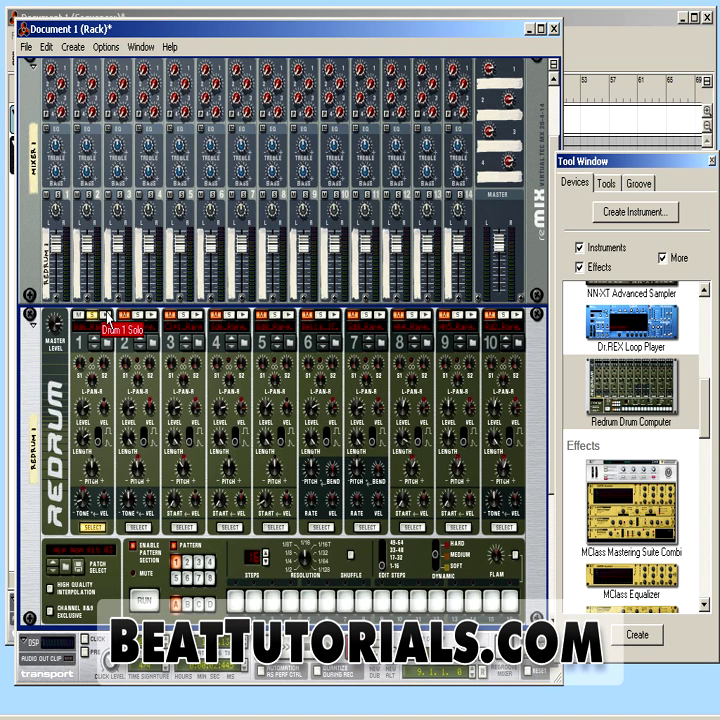
left_click(93, 315)
left_click(93, 315)
left_click(102, 315)
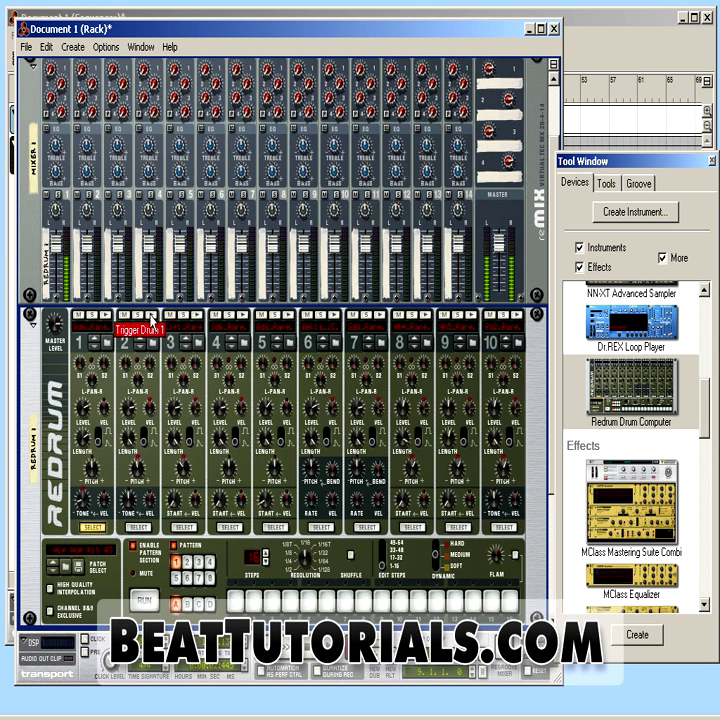
left_click(93, 315)
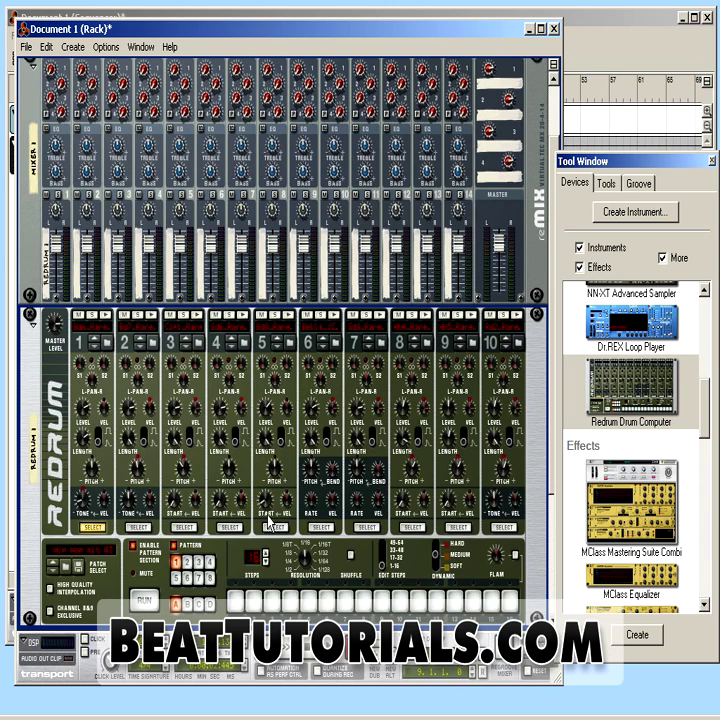
- Program drum 5 to hit on steps 1 and 9, and run the pattern briefly to hear it
left_click(277, 527)
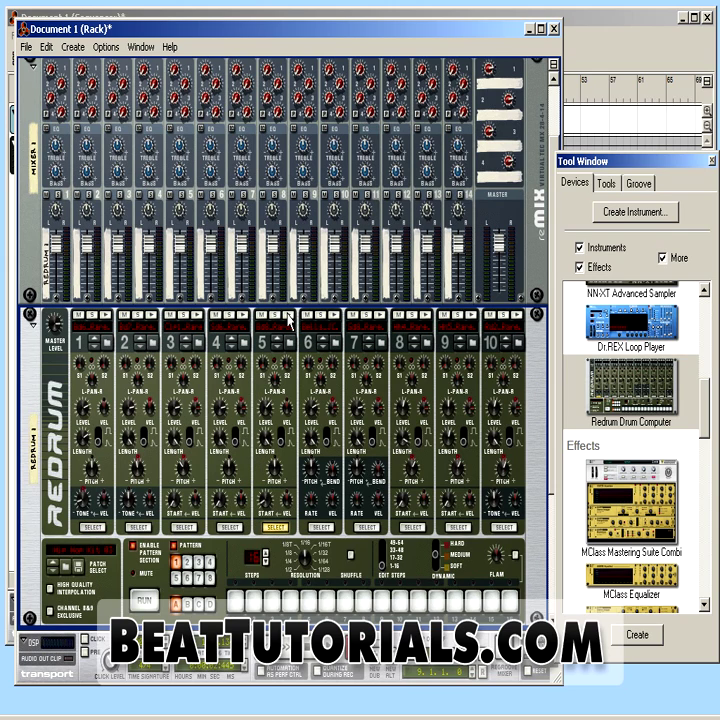
left_click(237, 601)
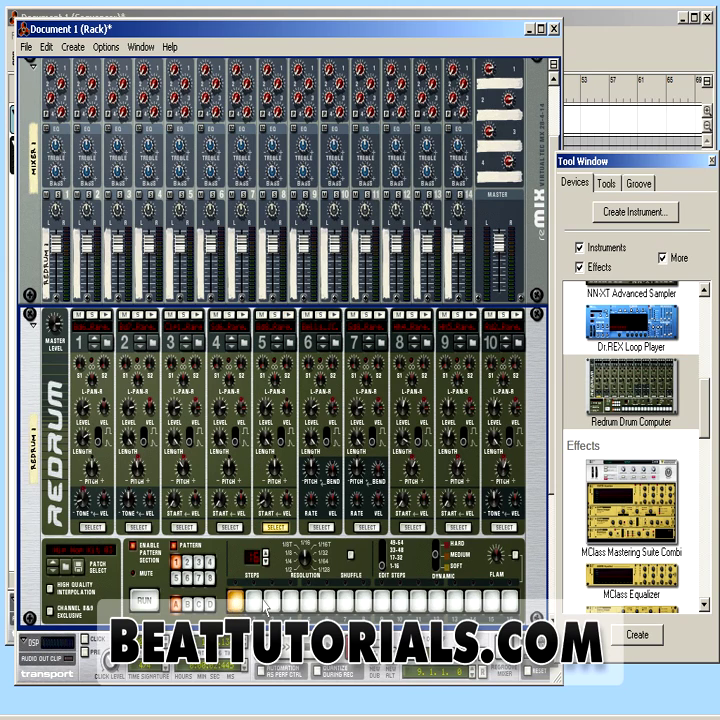
left_click(384, 602)
scroll(365, 575, "down", 3)
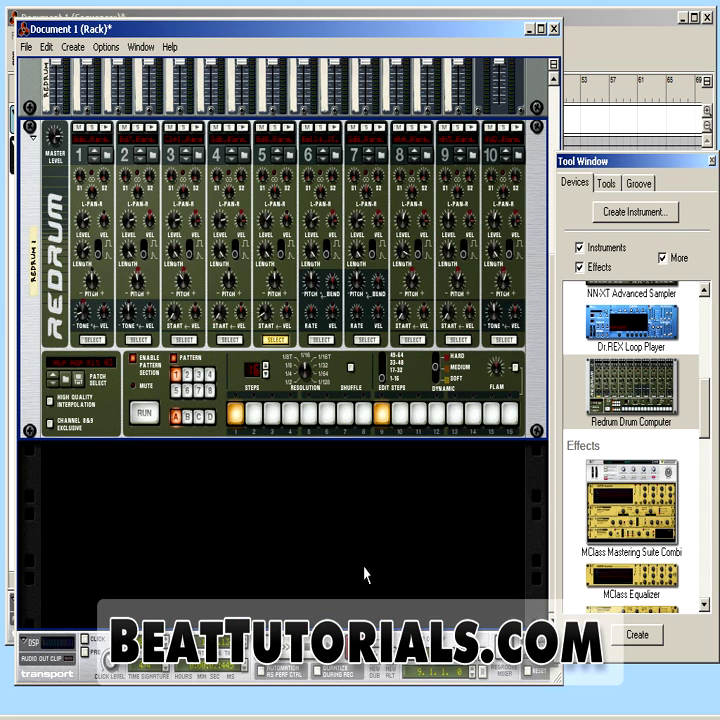
left_click(146, 414)
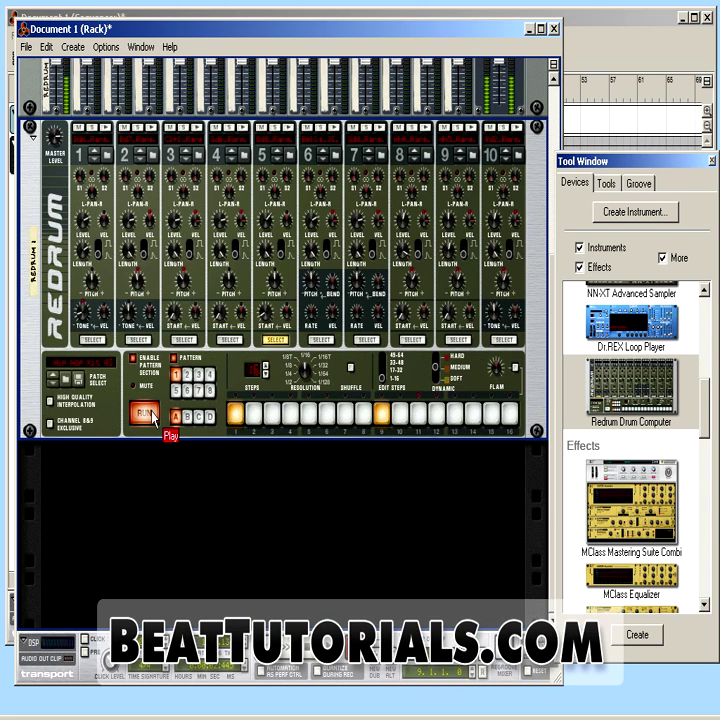
left_click(146, 414)
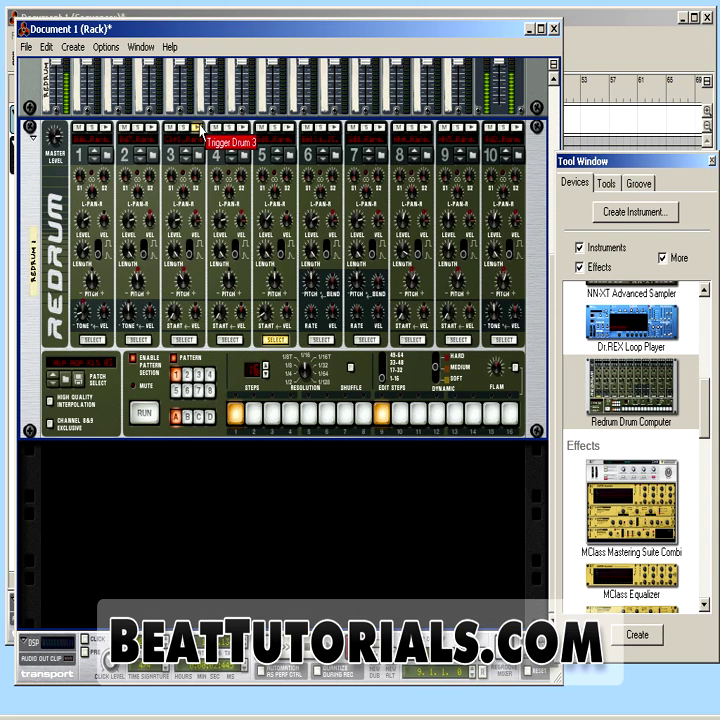
- Program drum 3 to hit on steps 5 and 13, play the pattern, and stop it
left_click(184, 339)
left_click(309, 413)
left_click(455, 413)
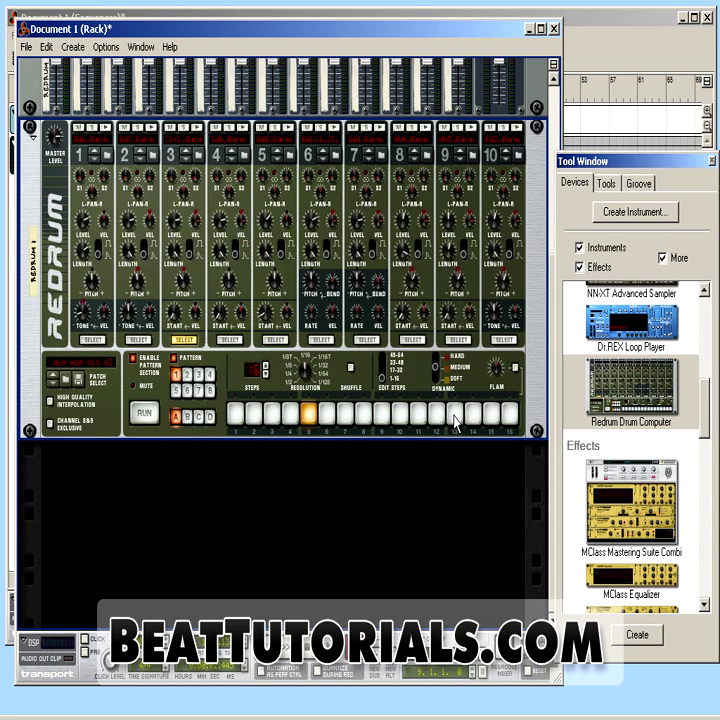
left_click(146, 414)
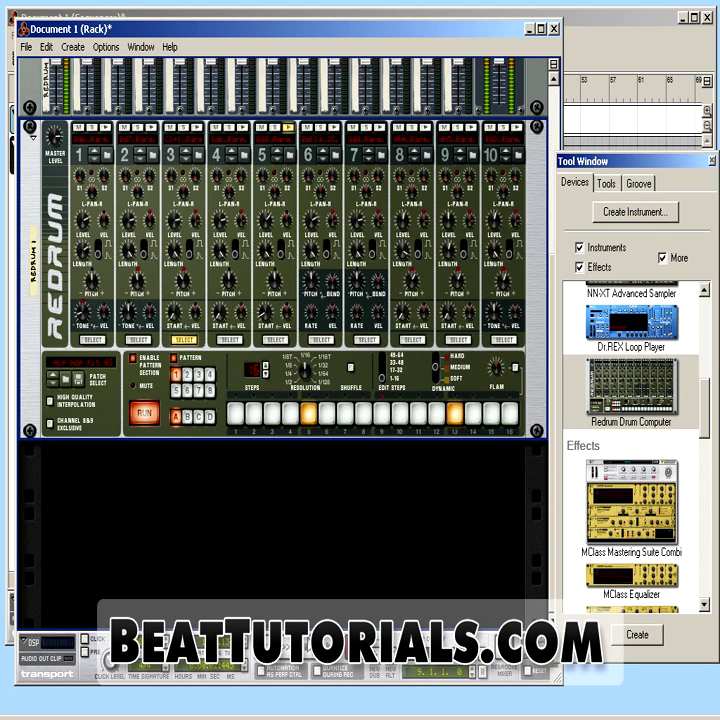
left_click(326, 654)
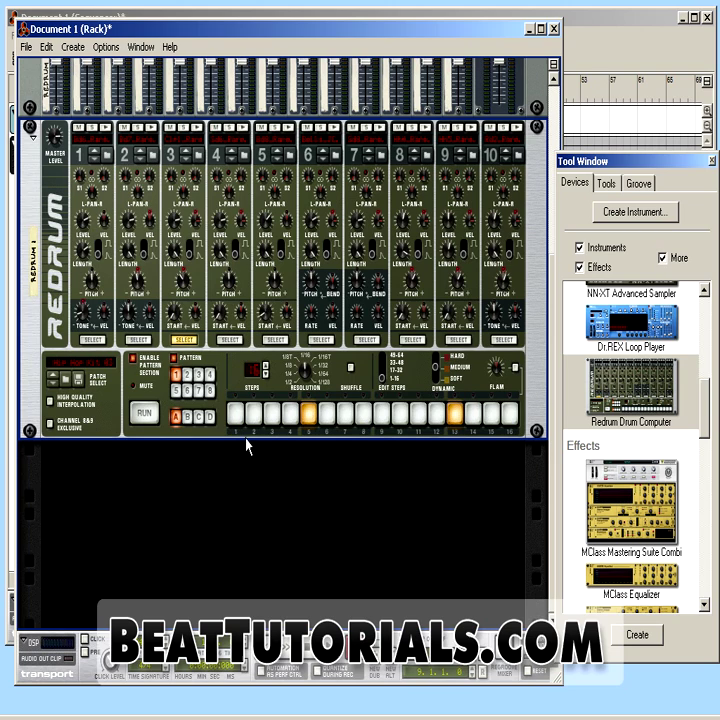
- With the pattern playing, add a medium drum 5 hit on step 7 and a soft one on step 3
left_click(285, 339)
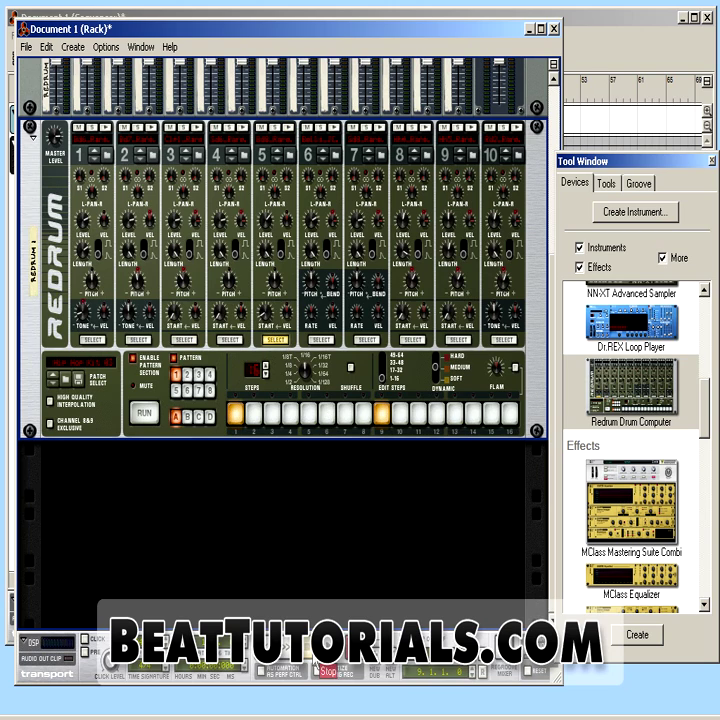
key("space")
left_click(349, 420)
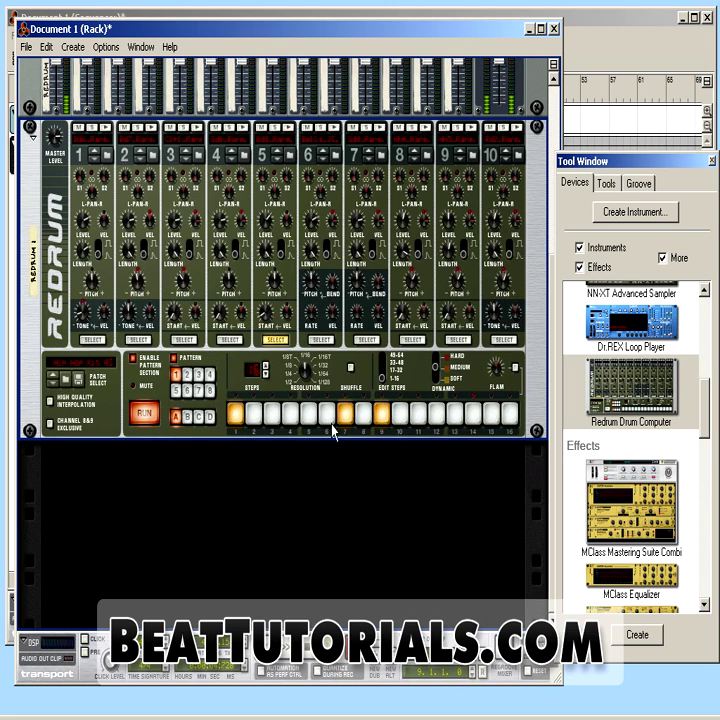
left_click(508, 418)
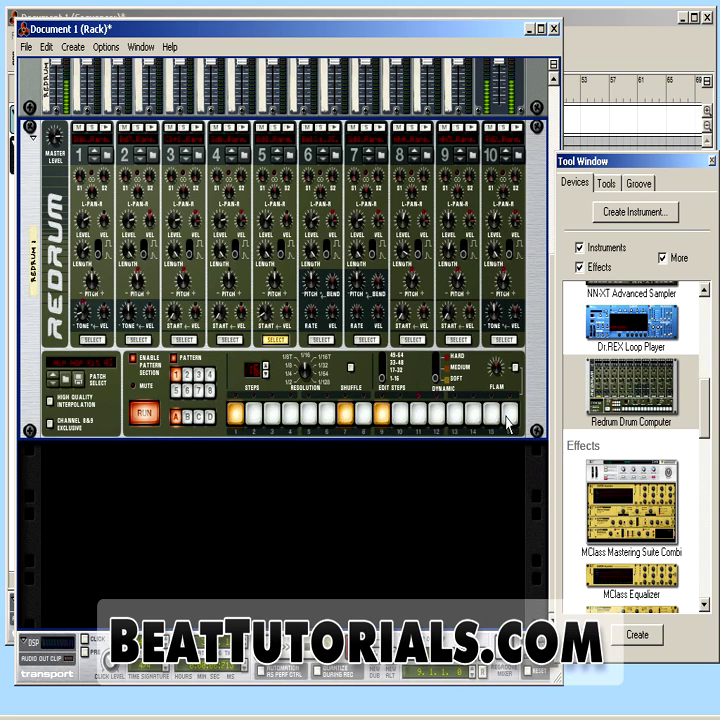
left_click(512, 418)
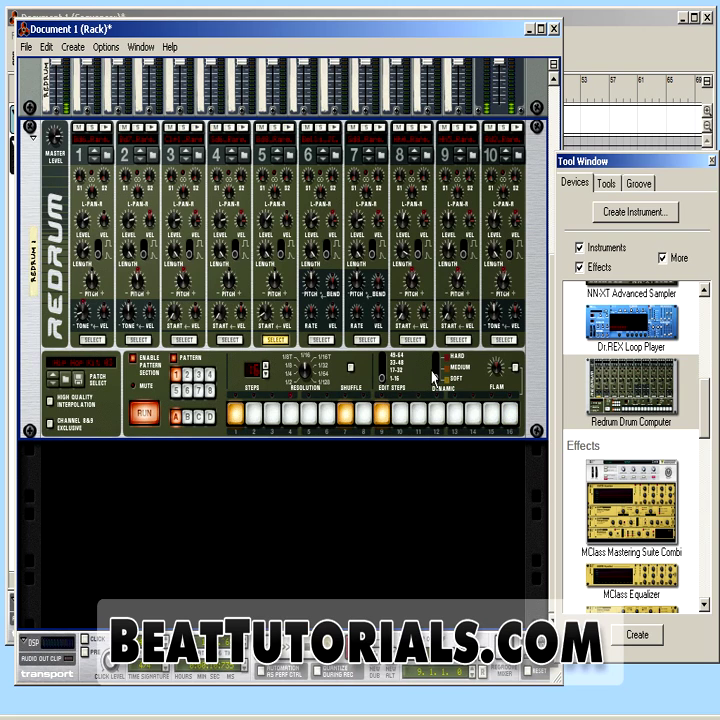
left_click(268, 416)
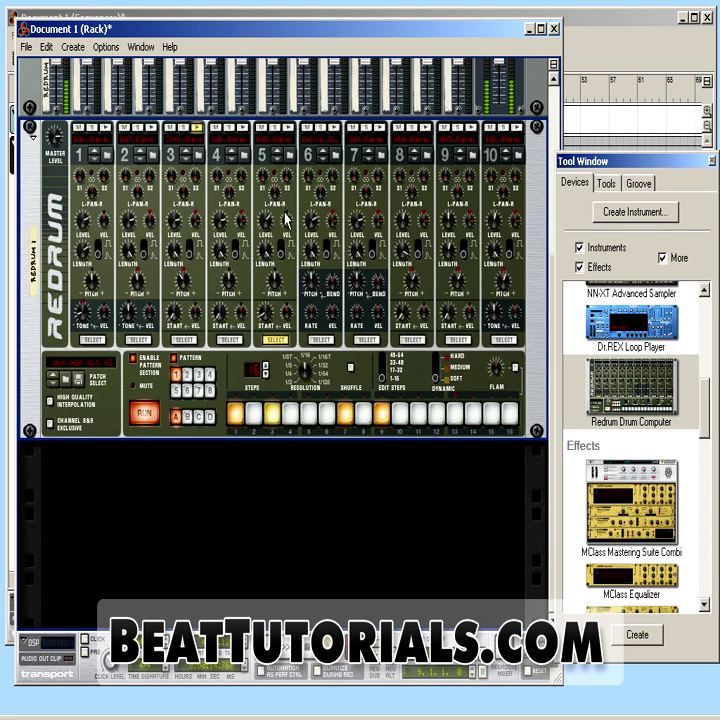
- Set drum 5's velocity-to-level amount to 31 and readjust it to balance the soft hit on step 3
left_click_drag(288, 222, 284, 164)
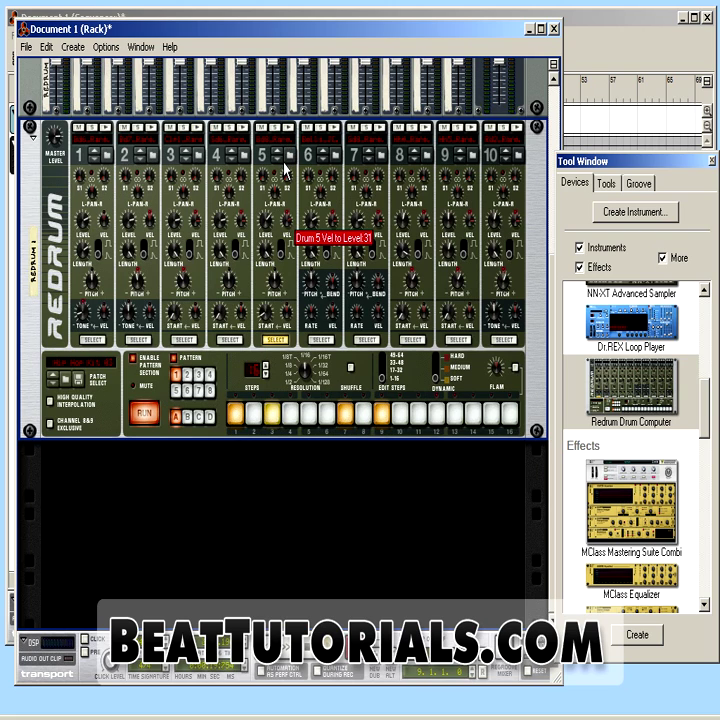
left_click_drag(270, 222, 287, 277)
left_click(272, 418)
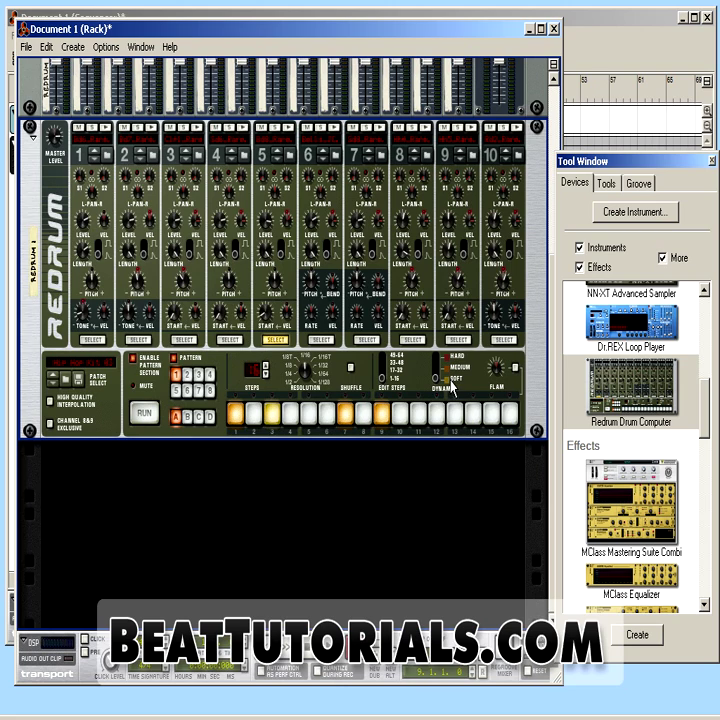
left_click_drag(287, 228, 288, 203)
- Solo drum 5 and fine-tune its velocity-to-level amount during playback, restoring the other drums before stopping
left_click(146, 414)
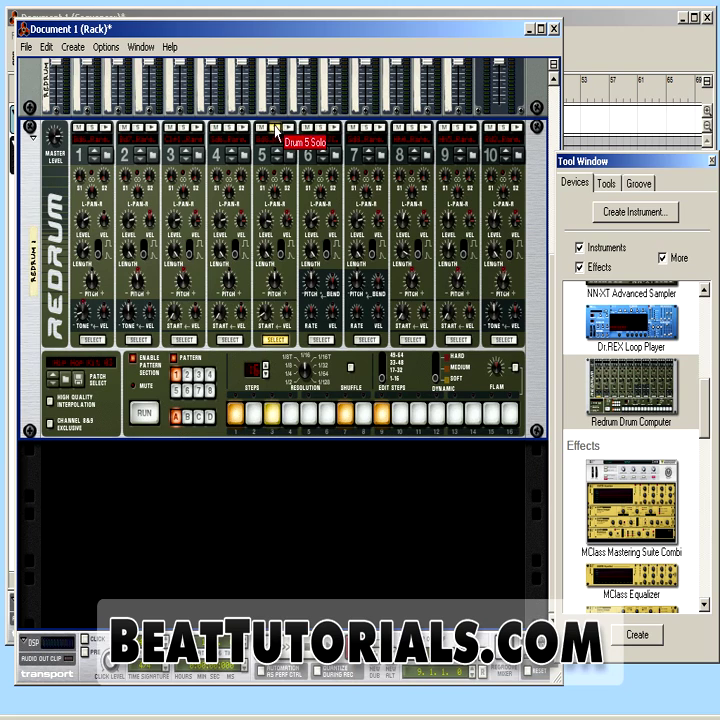
left_click(145, 413)
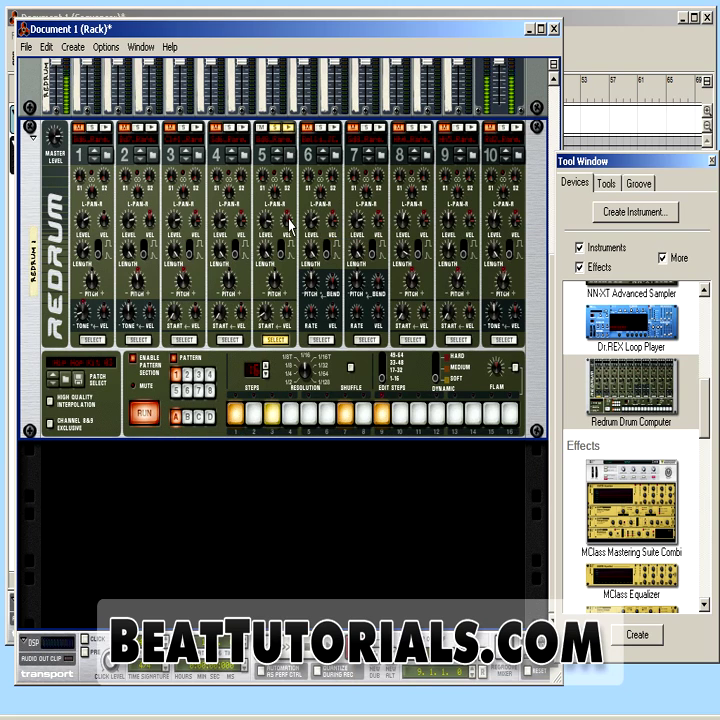
left_click_drag(288, 221, 288, 224)
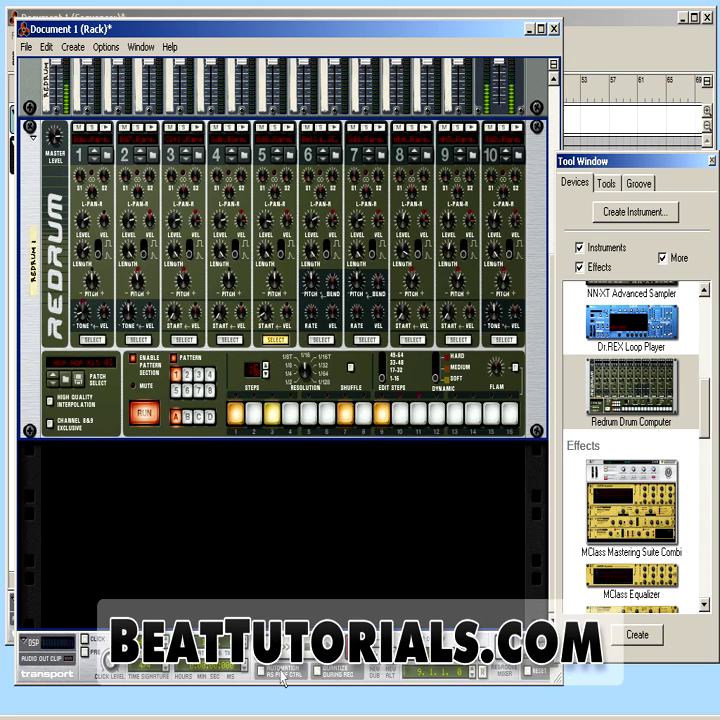
left_click(307, 648)
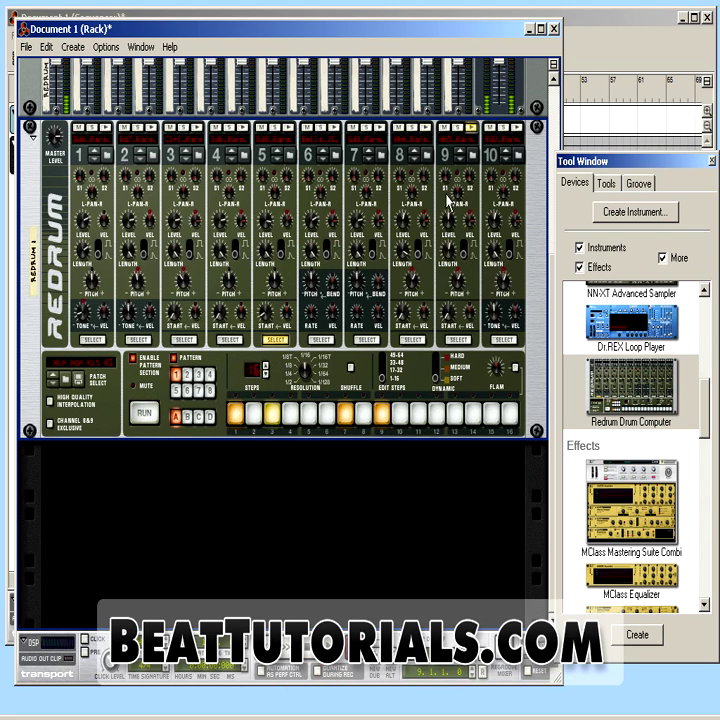
- Program drum 8 with medium dynamics on every odd step from 1 to 15, and run the pattern
left_click(415, 340)
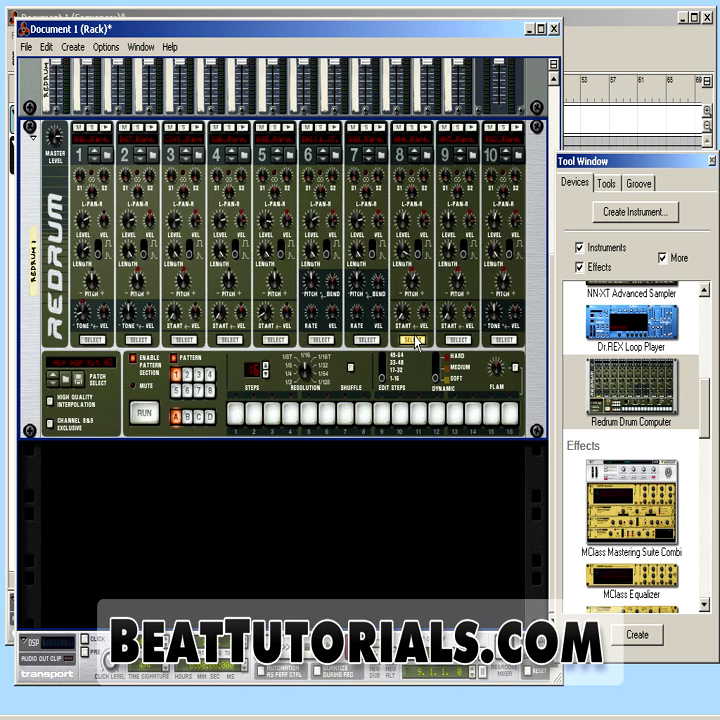
left_click(236, 412)
left_click(272, 412)
left_click(308, 412)
left_click(345, 412)
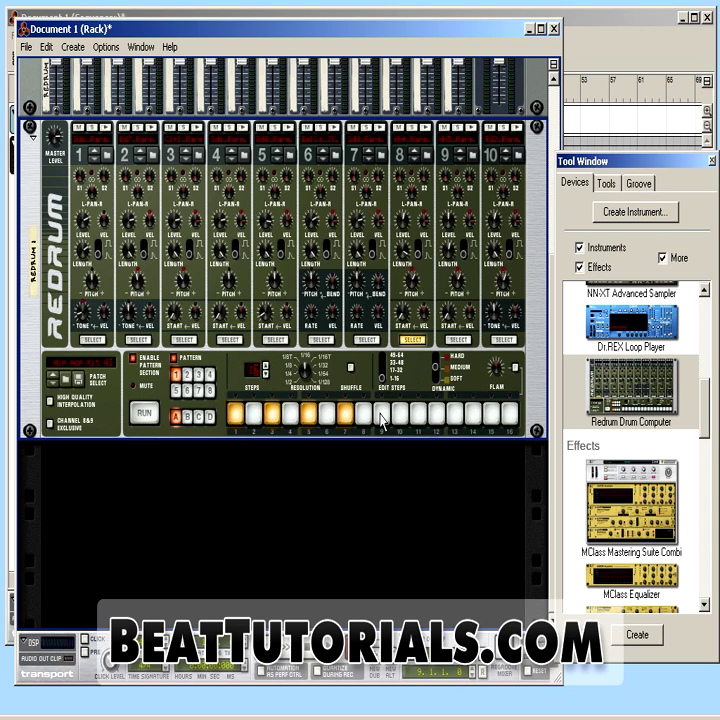
left_click(381, 412)
left_click(417, 412)
left_click(454, 412)
left_click(490, 412)
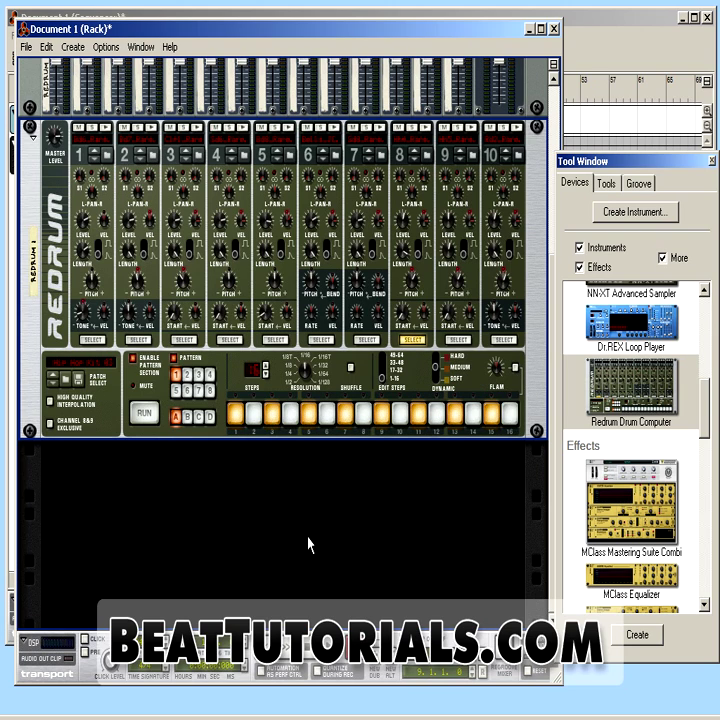
left_click(150, 409)
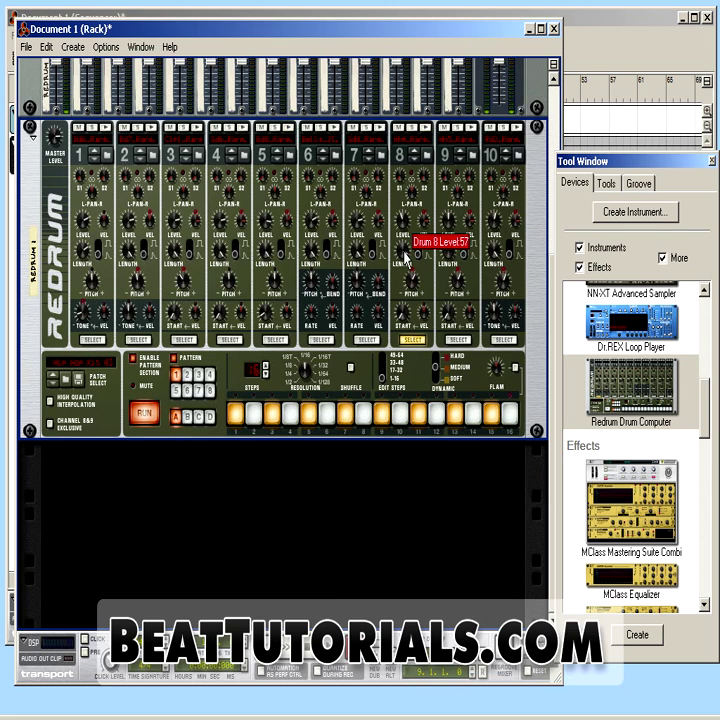
- Adjust drum 8's level while the pattern plays to balance it against the other drums, and stop playback
mouse_move(404, 280)
left_click_drag(404, 280, 404, 403)
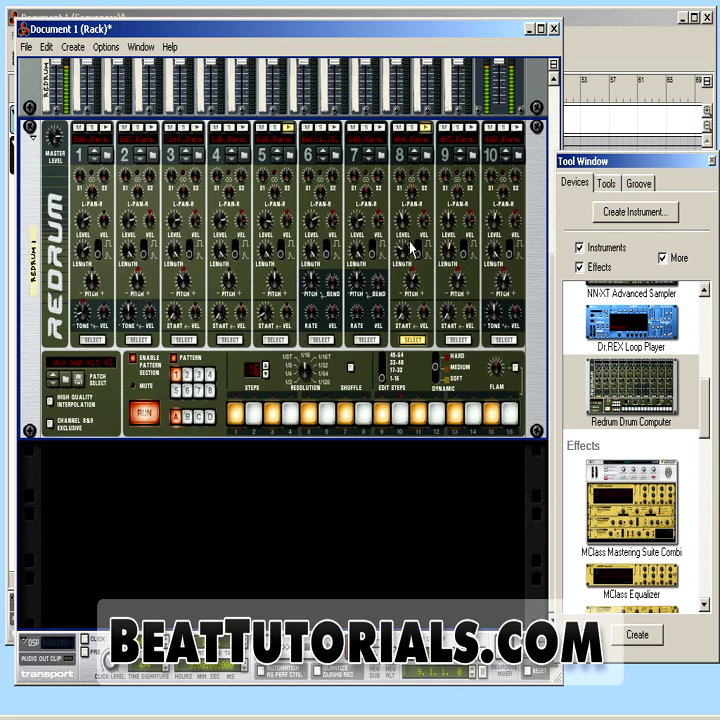
mouse_move(402, 223)
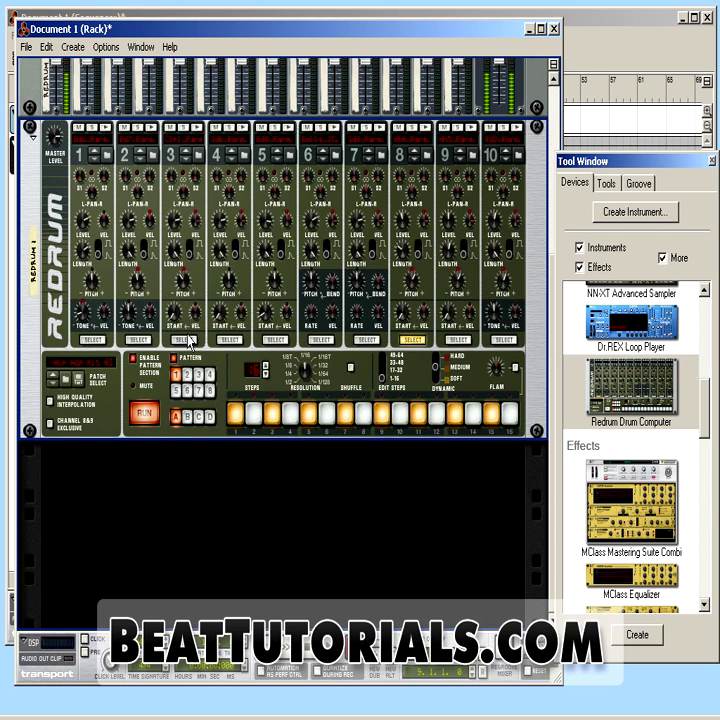
key("space")
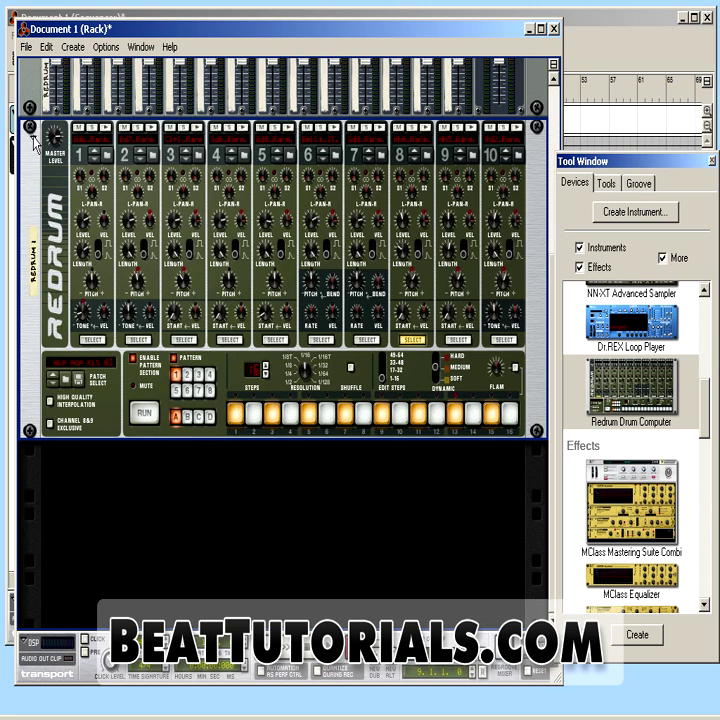
- Rename the Redrum device as drum and fold it in the rack
left_click(33, 258)
type("dru")
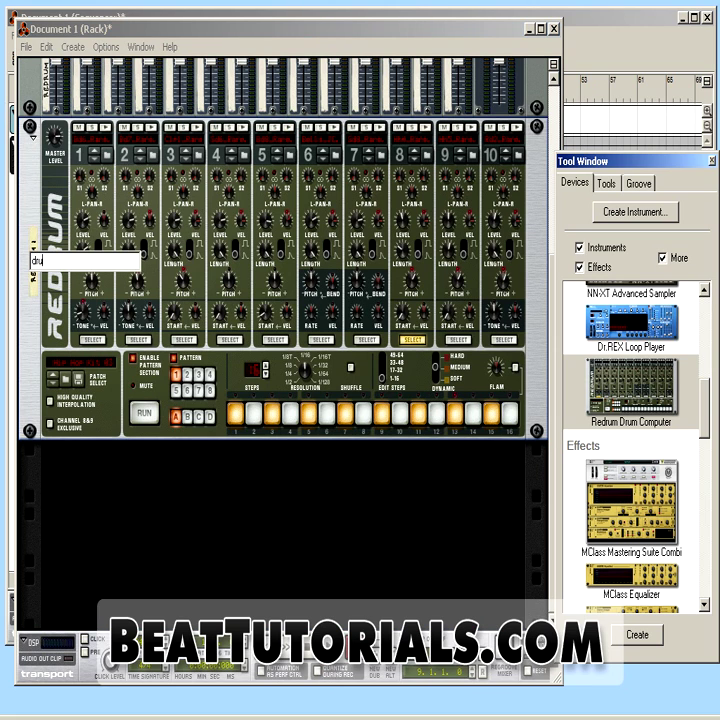
type("m")
key("Return")
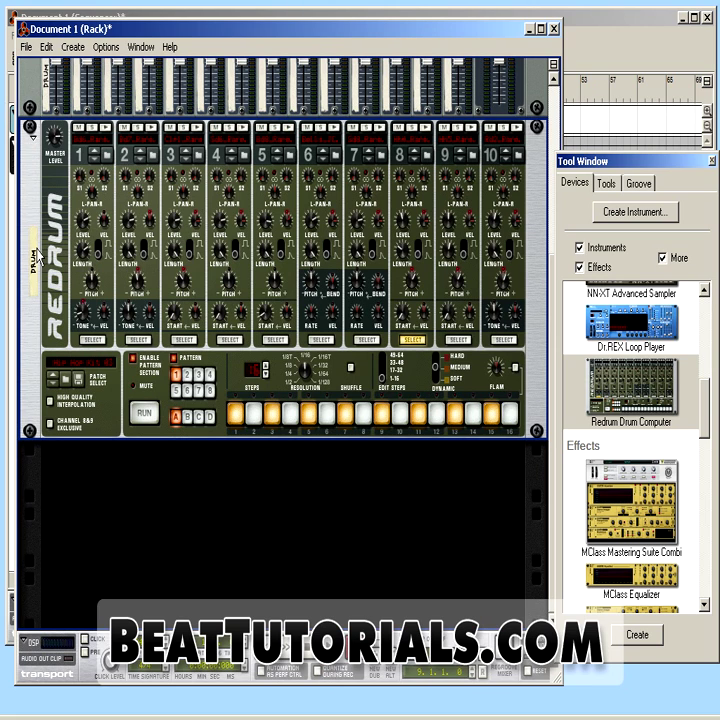
left_click(31, 131)
- Add an NN-XT Advanced Sampler to the rack below the drum machine
right_click(248, 463)
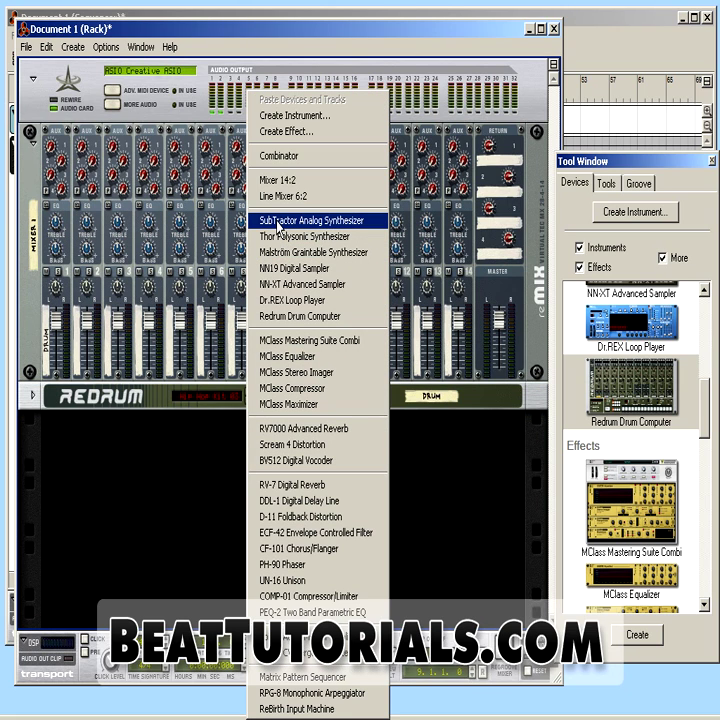
left_click(482, 495)
left_click_drag(708, 429, 692, 400)
left_click_drag(618, 493, 299, 500)
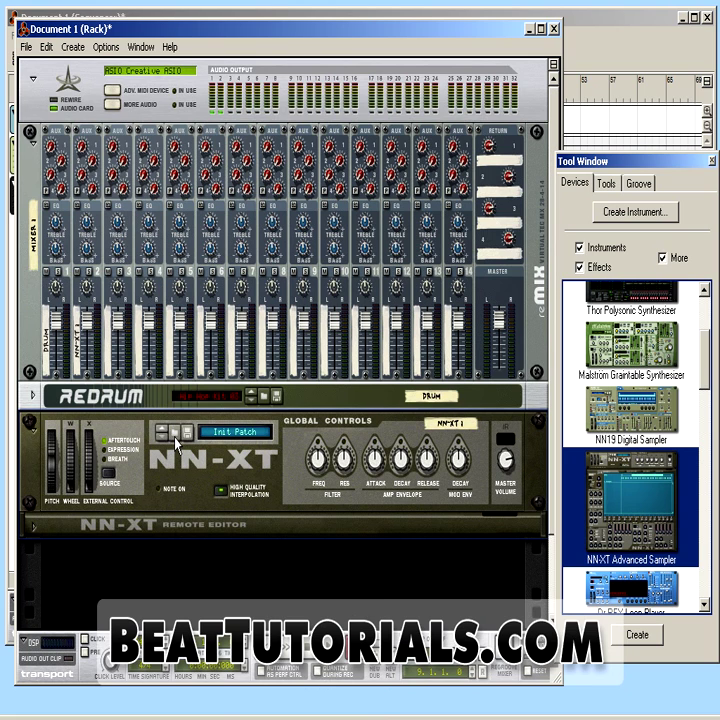
- Load the Hofner Pick.sxt patch from the Reason Factory Sound Bank into the NN-XT
left_click(176, 443)
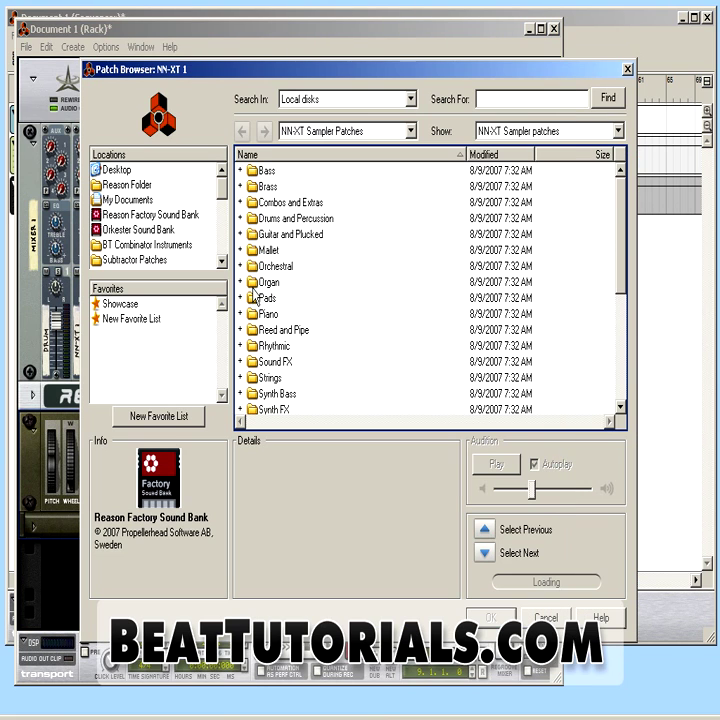
scroll(325, 265, "down", 5)
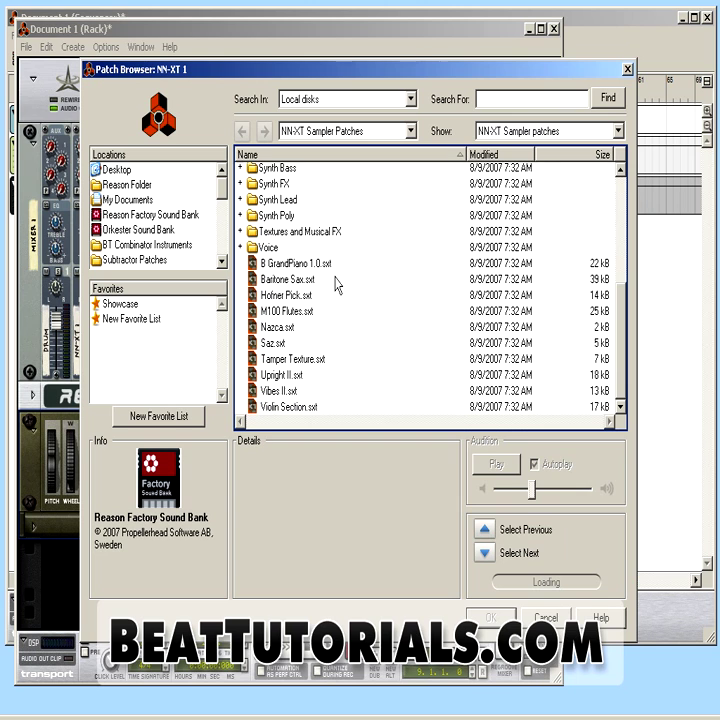
left_click(289, 295)
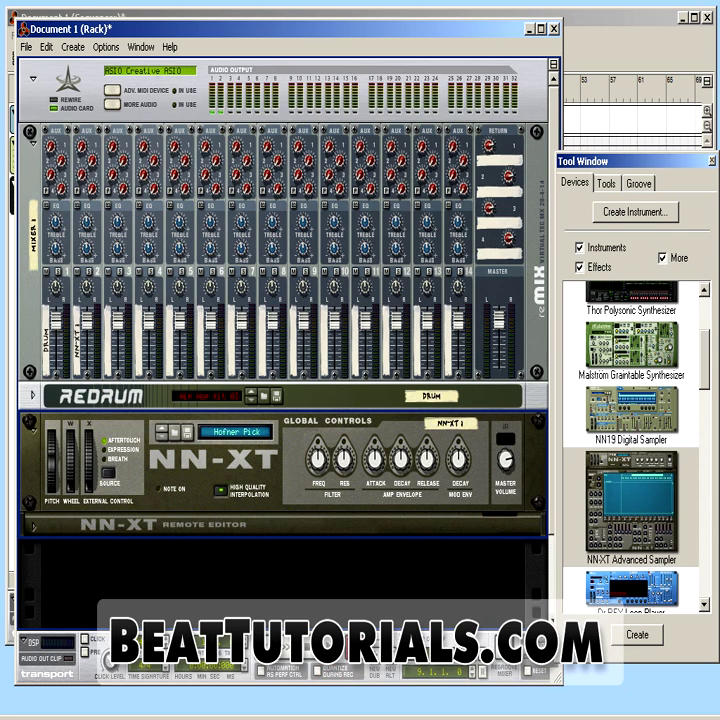
- Play the beat briefly from the sequencer window, stop it, and return to the start of the song
left_click(146, 16)
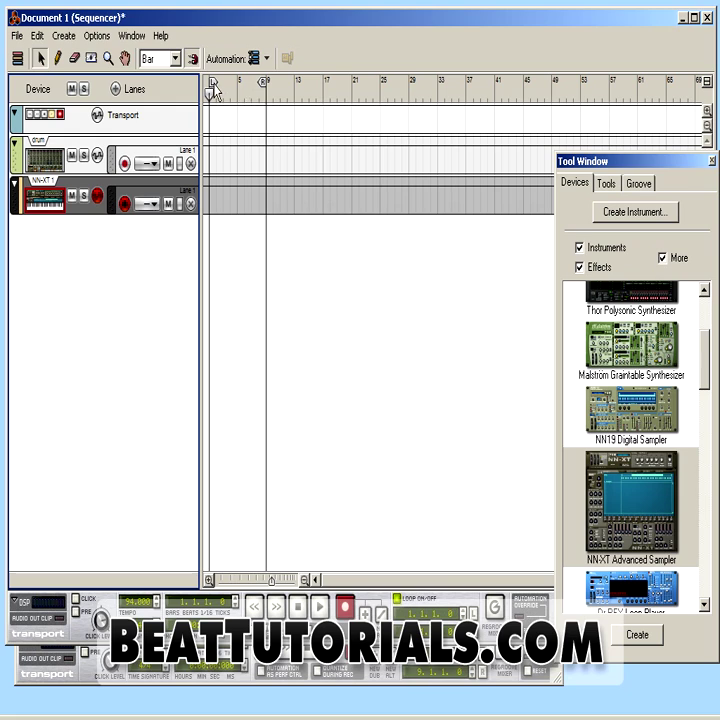
left_click(318, 606)
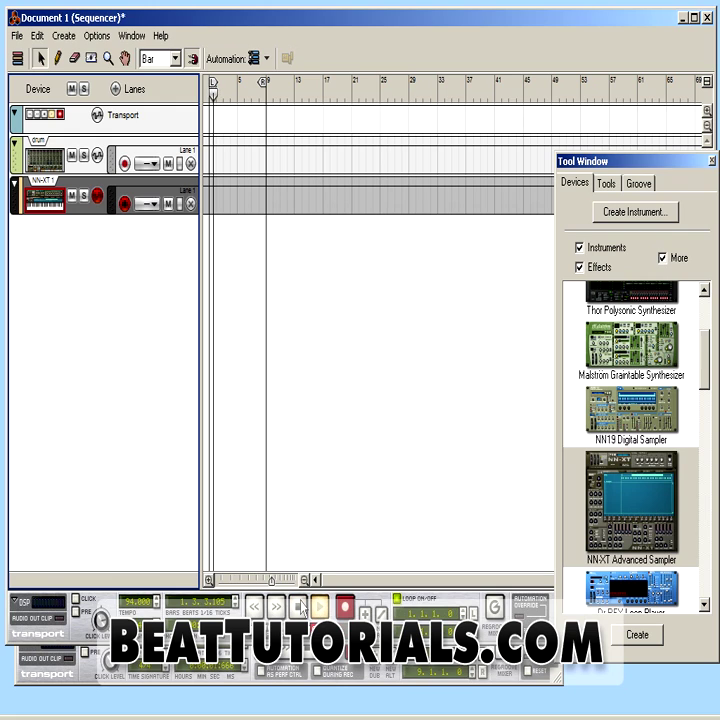
key("space")
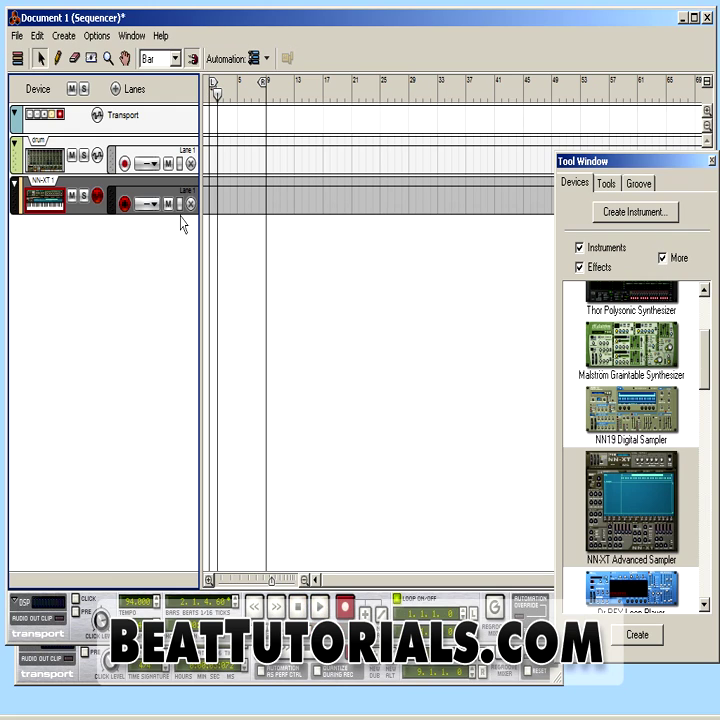
left_click(298, 606)
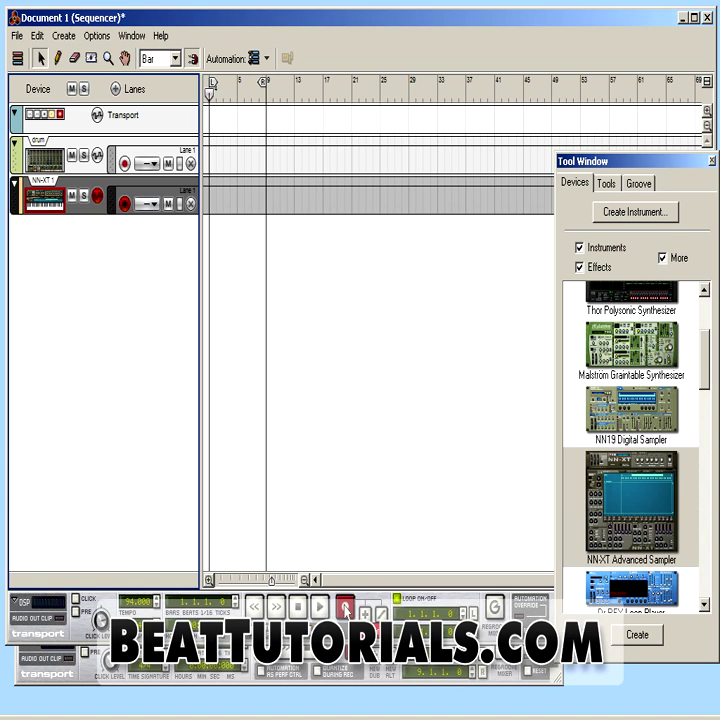
- Record a bass line on the NN-XT track and make its clip span eight bars from bar 1
left_click(346, 608)
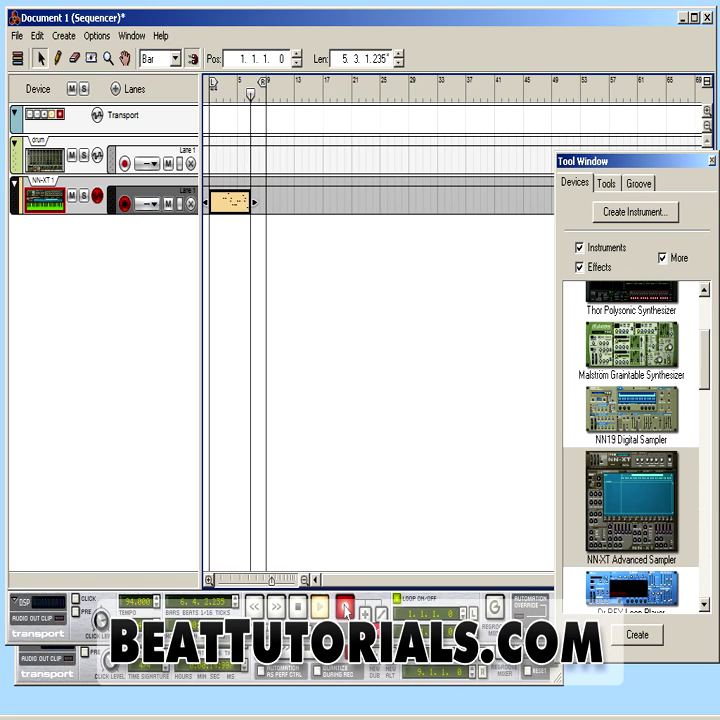
key("space")
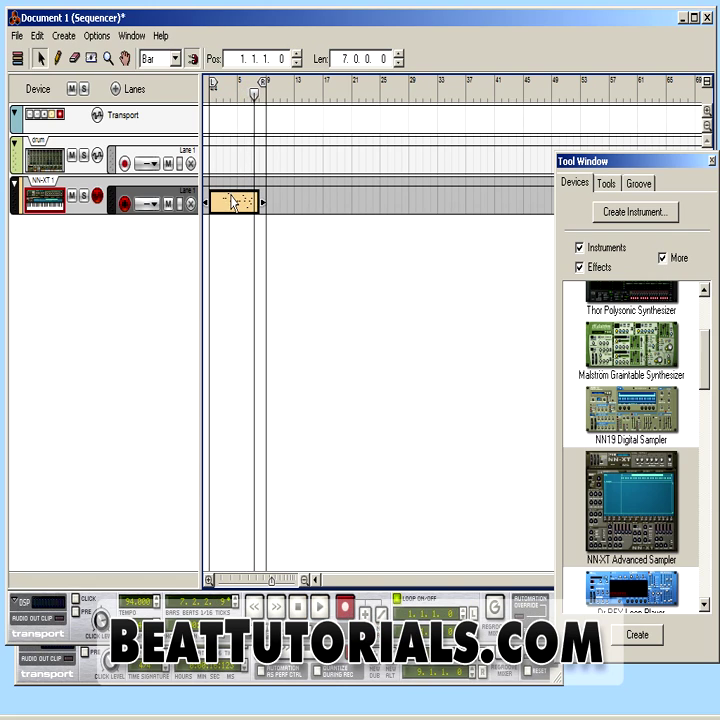
left_click_drag(204, 203, 265, 203)
left_click(242, 205)
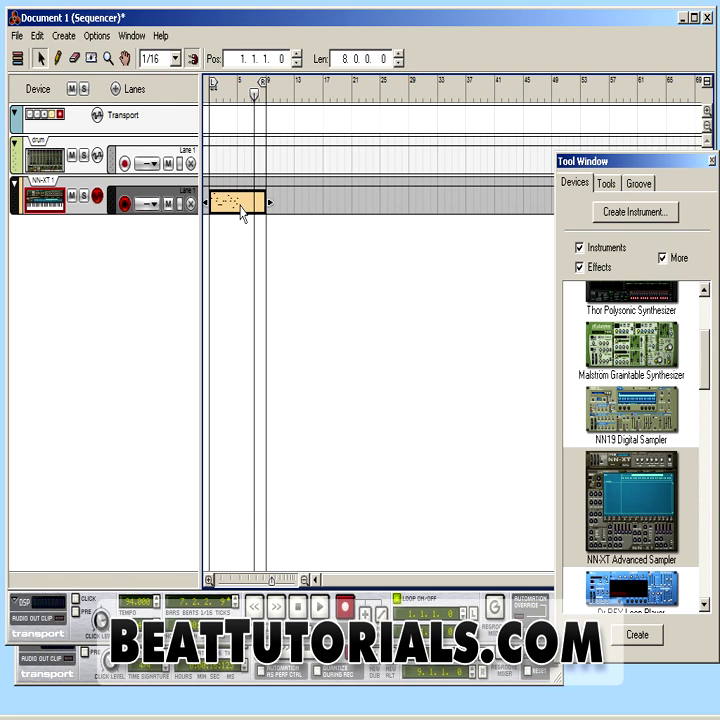
- Open the bass clip's notes and quantize the first note to 1/16 at 100%
double_click(242, 205)
scroll(282, 345, "down", 3)
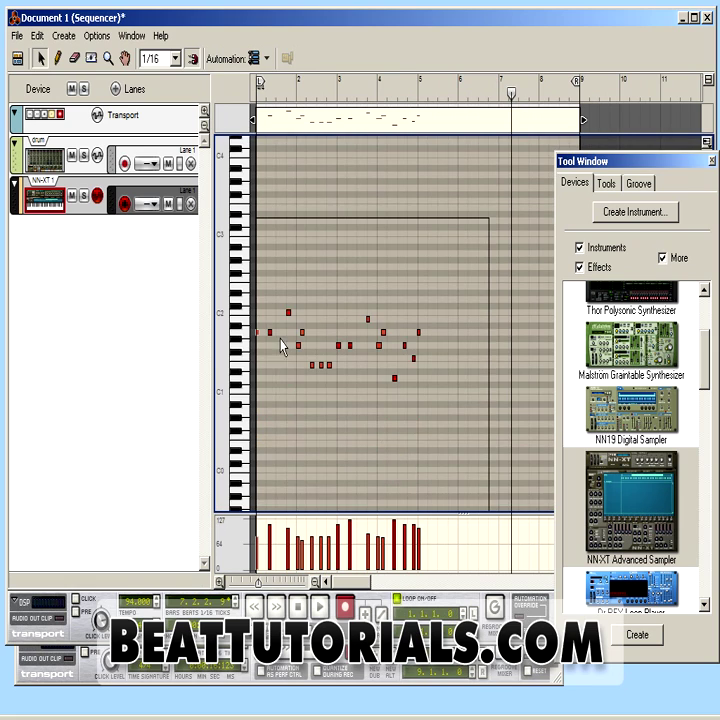
scroll(260, 336, "down", 2)
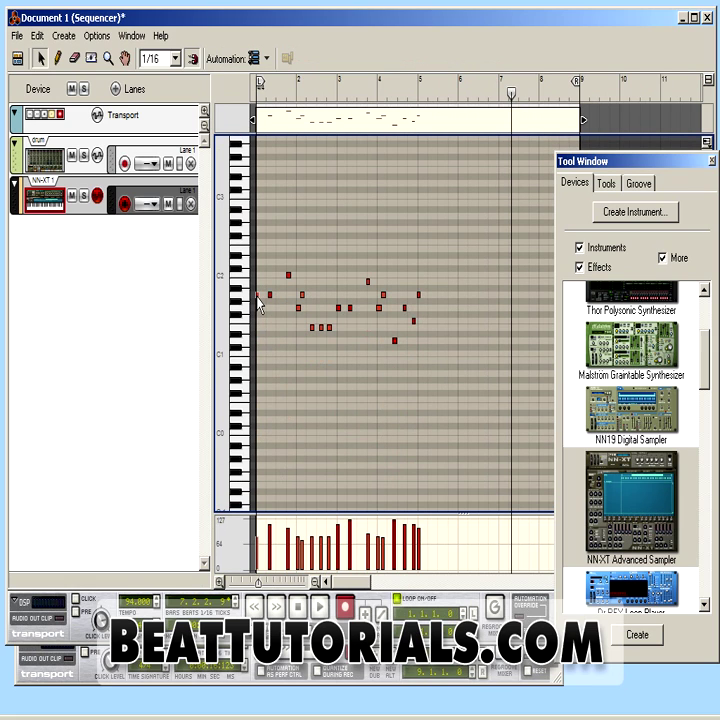
left_click(257, 295)
key("t")
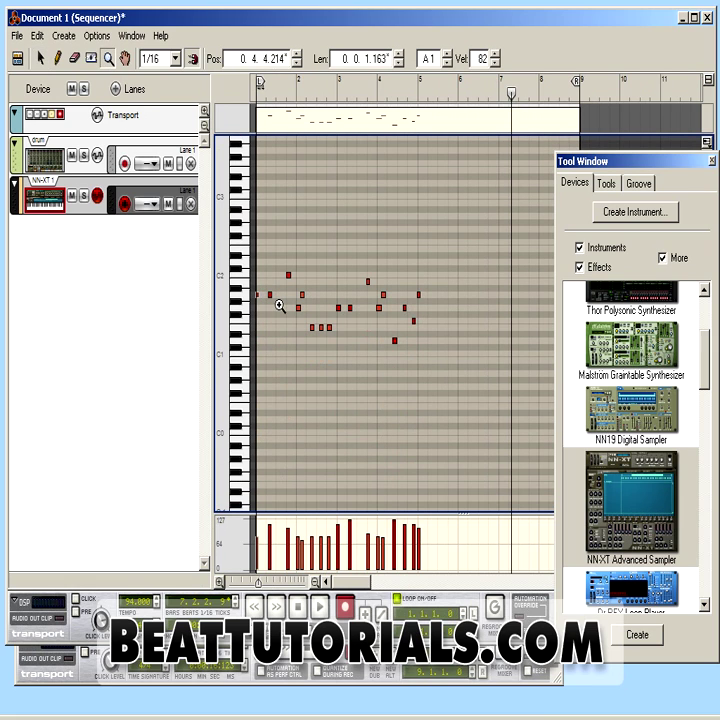
left_click(280, 306)
left_click(42, 58)
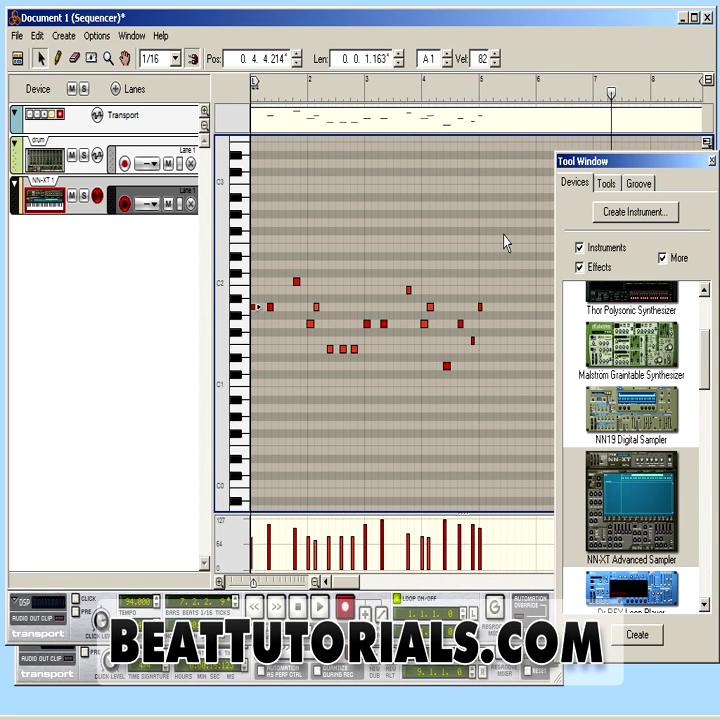
left_click(606, 183)
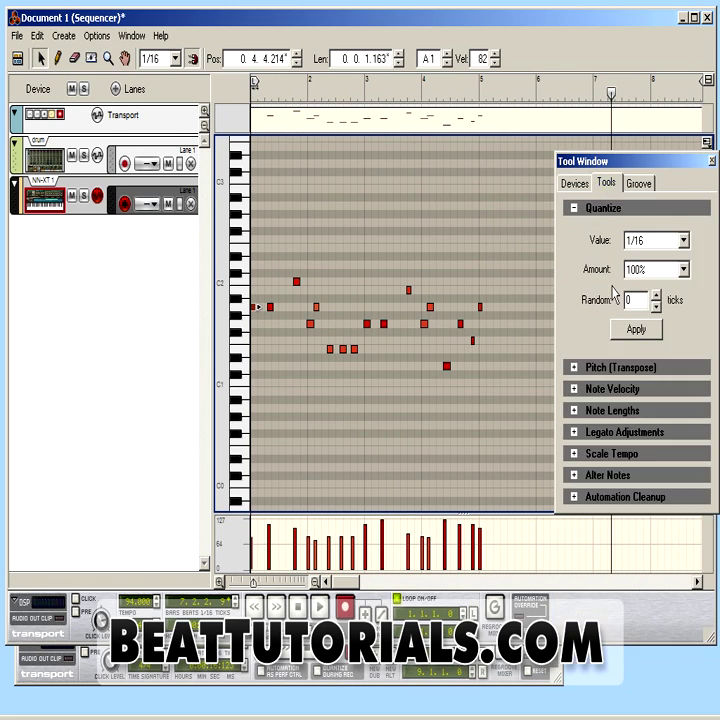
left_click(637, 329)
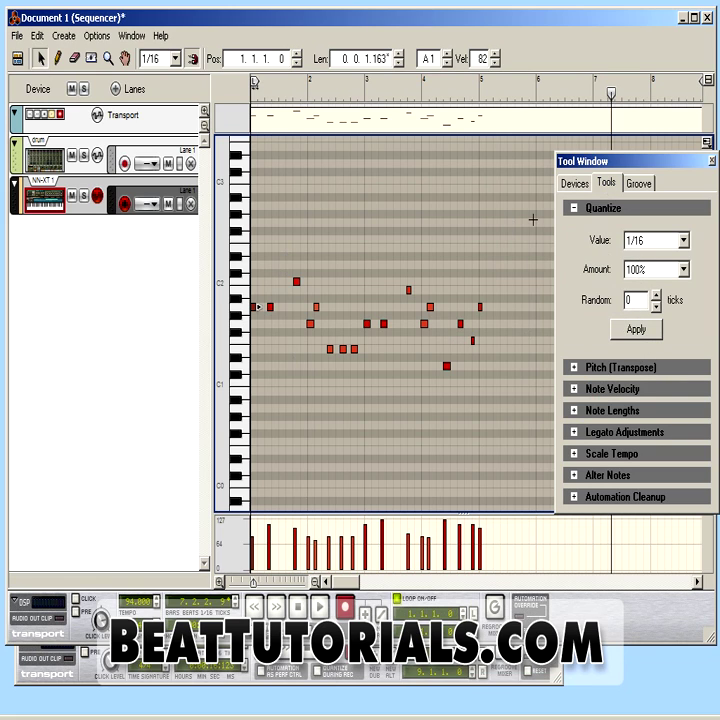
- Select all the bass notes and quantize them to 1/8 with an amount of 75%
left_click_drag(525, 225, 260, 421)
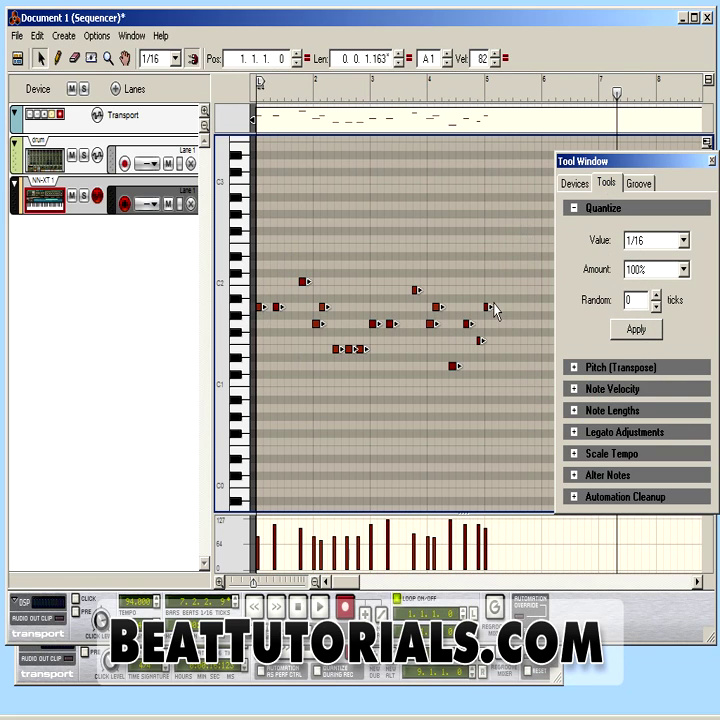
left_click(647, 241)
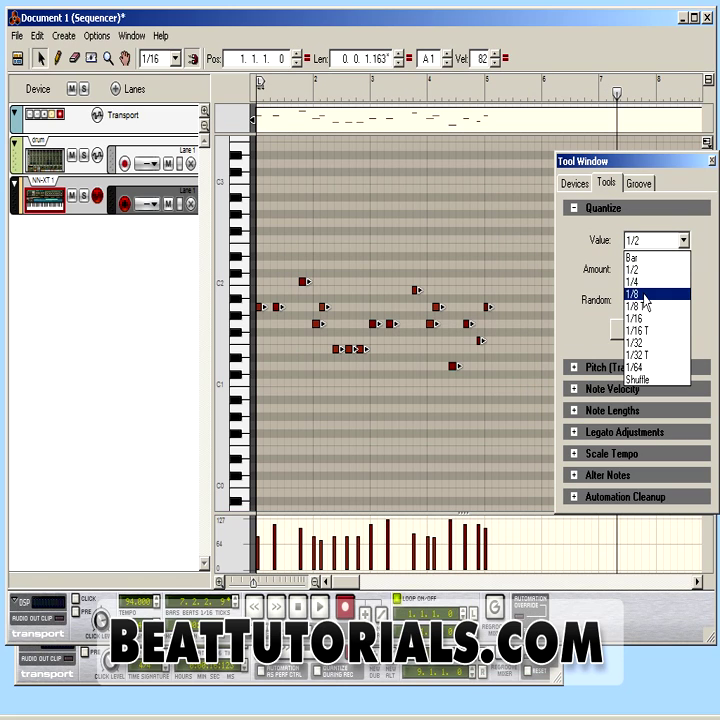
left_click(650, 292)
left_click(646, 270)
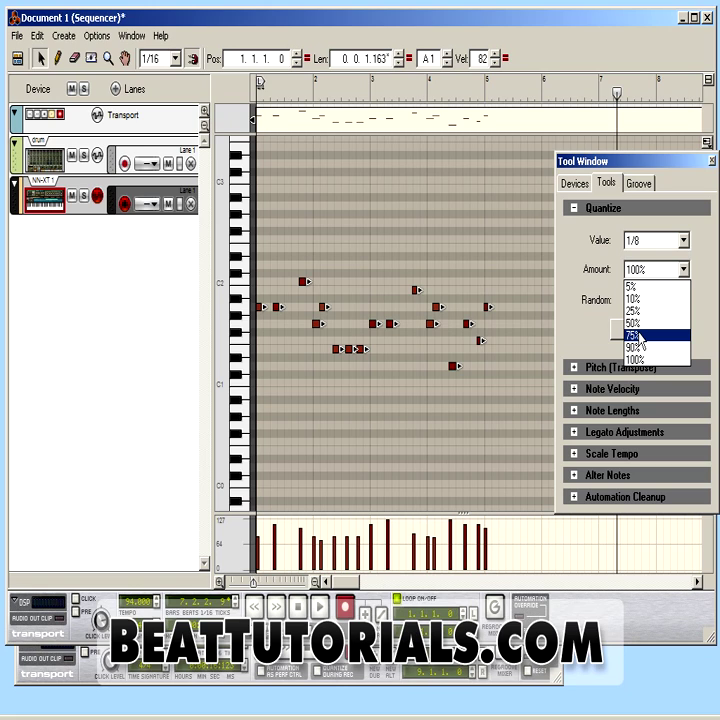
left_click(633, 336)
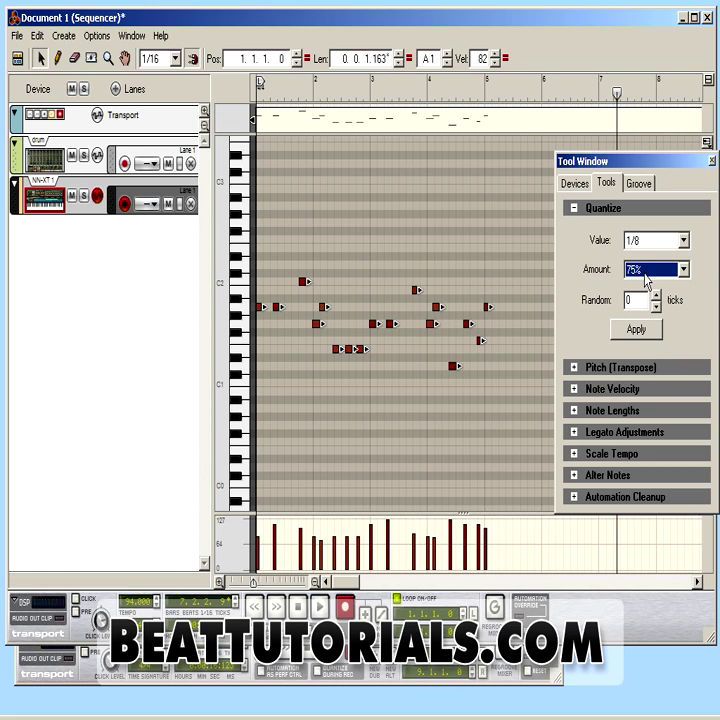
left_click(636, 331)
left_click(503, 408)
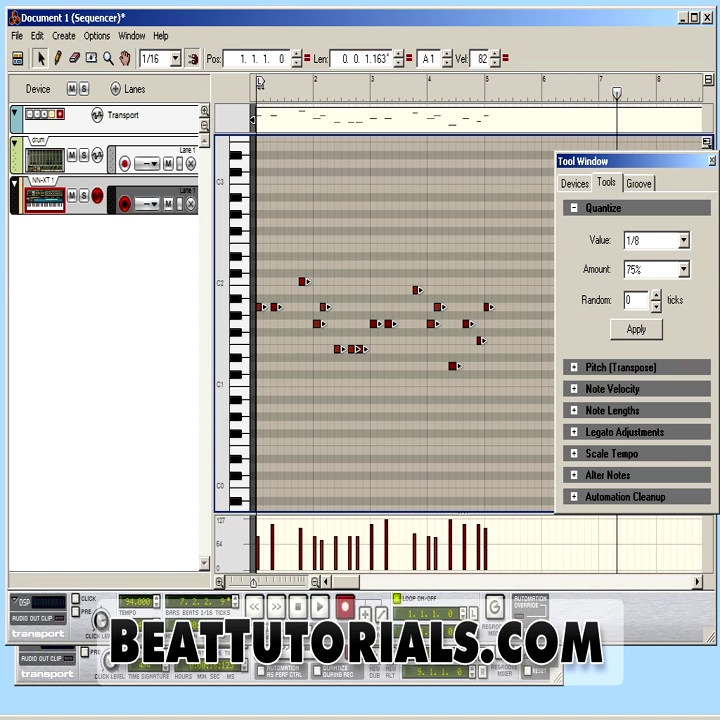
- Play back the quantized bass line and delete its last note at bar 5
key("space")
left_click(532, 406)
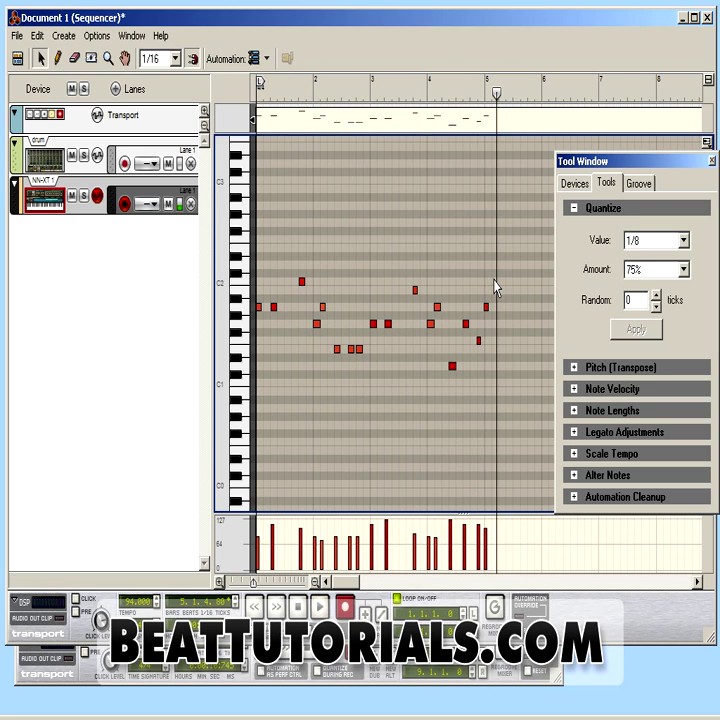
left_click(487, 306)
key("Delete")
- Duplicate the whole four-bar bass phrase so that the copy starts at bar 5
left_click_drag(508, 227, 163, 436)
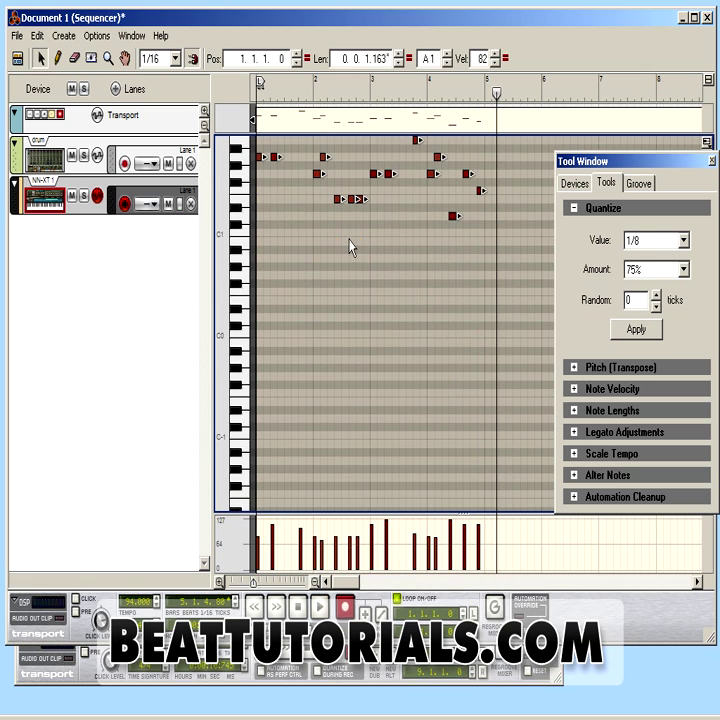
scroll(350, 270, "up", 6)
scroll(349, 346, "down", 6)
left_click_drag(668, 183, 213, 270)
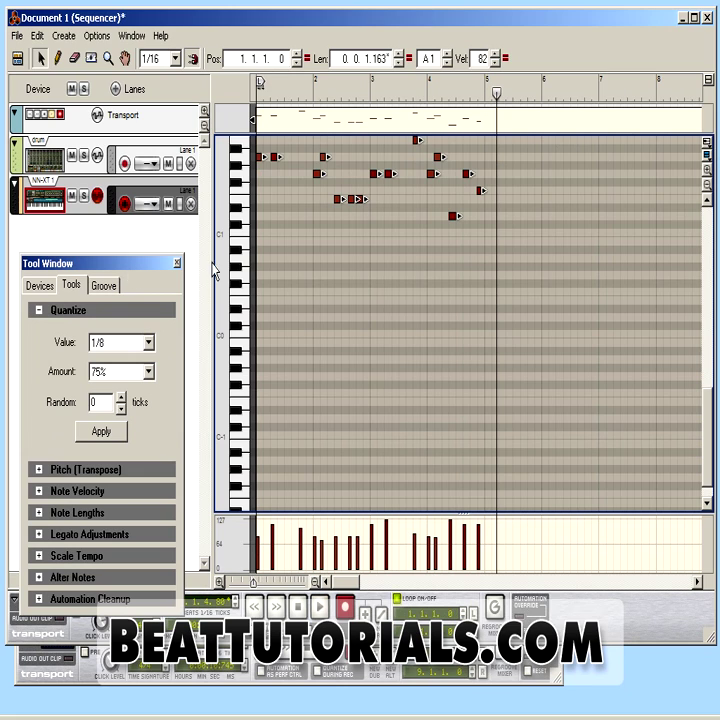
left_click(708, 202)
left_click(708, 202)
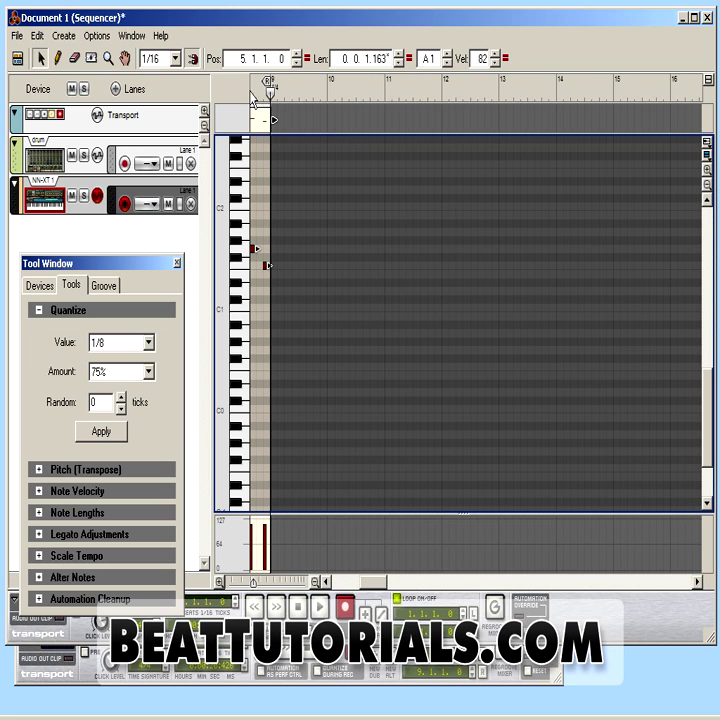
left_click_drag(373, 583, 342, 586)
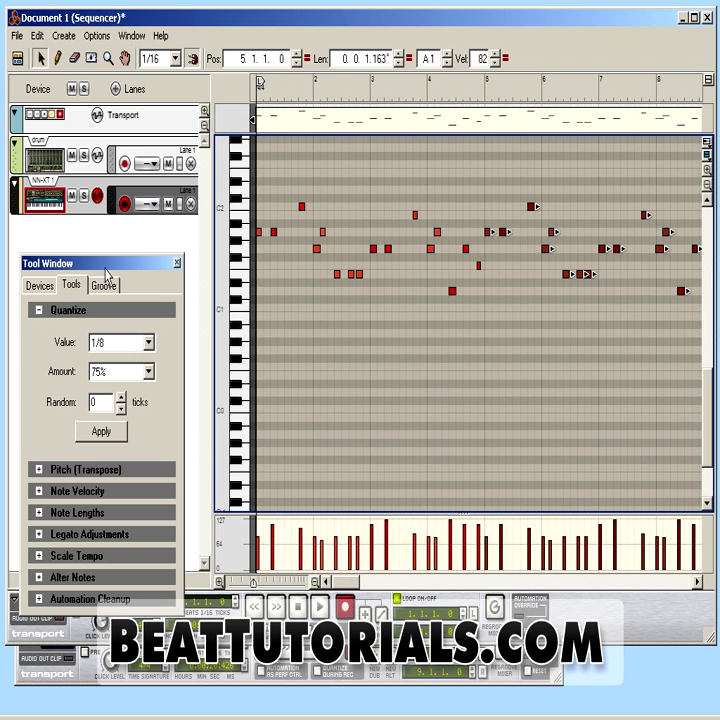
- Switch to the rack and add a second NN-XT Advanced Sampler below the bass sampler
left_click_drag(116, 263, 116, 256)
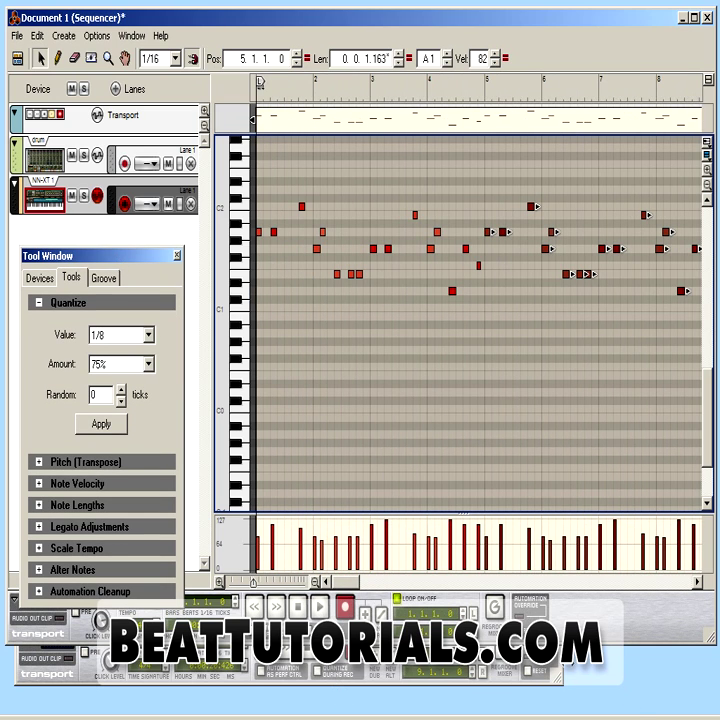
left_click(558, 663)
left_click_drag(127, 256, 643, 237)
left_click(557, 259)
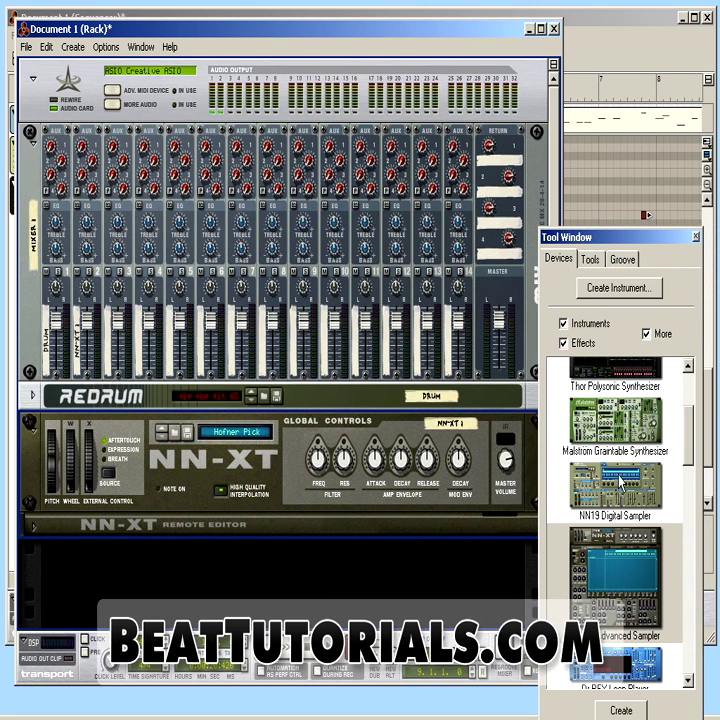
left_click_drag(590, 585, 180, 528)
left_click(33, 398)
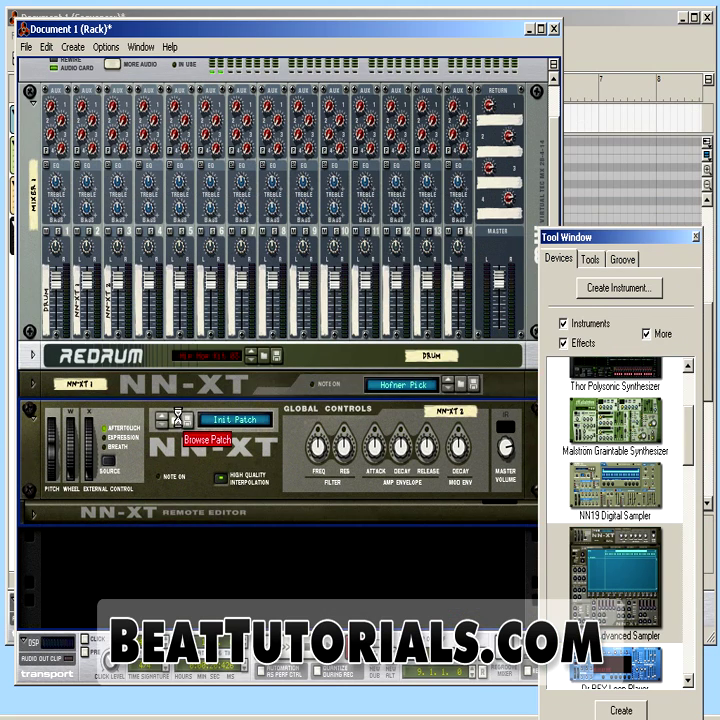
- Browse the NN-XT sampler patches and load B GrandPiano 1.0.sxt into the new sampler
left_click(185, 419)
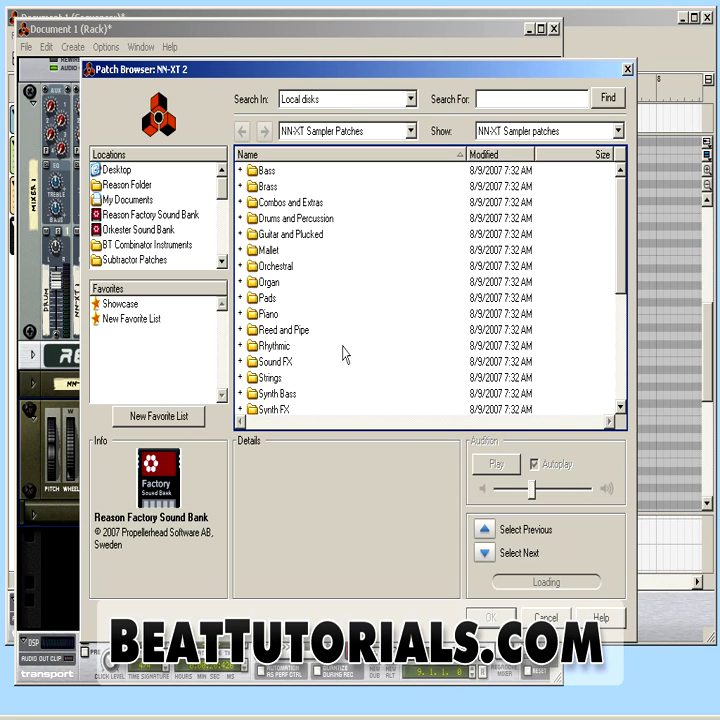
scroll(343, 354, "down", 5)
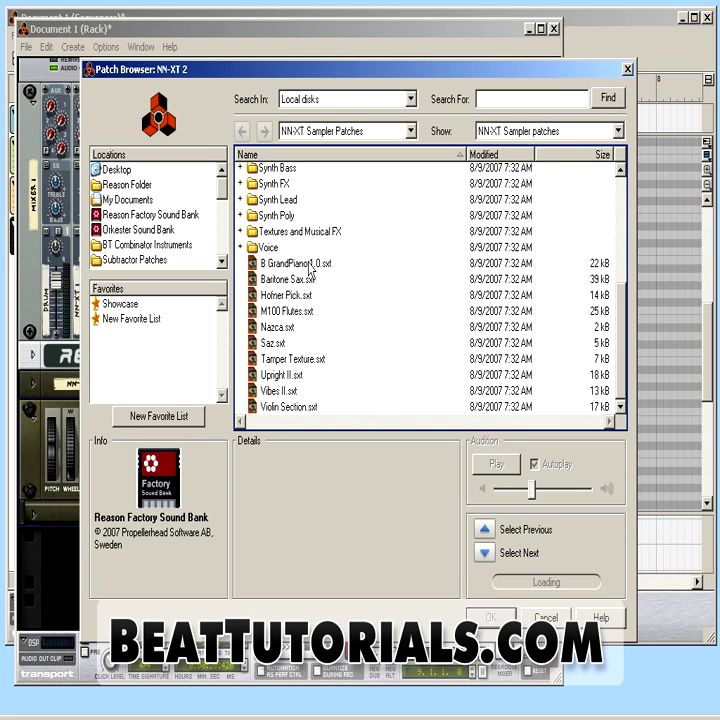
scroll(367, 282, "up", 5)
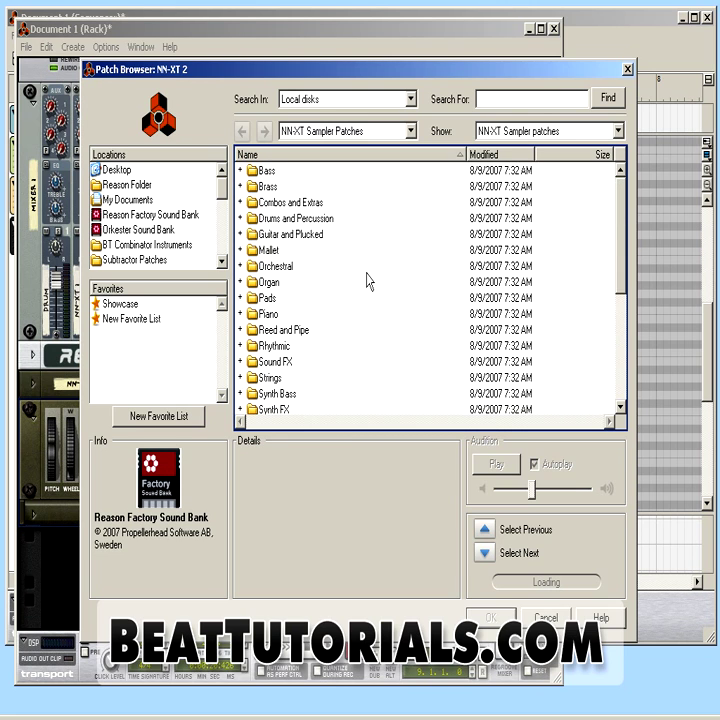
scroll(367, 282, "down", 5)
left_click(322, 266)
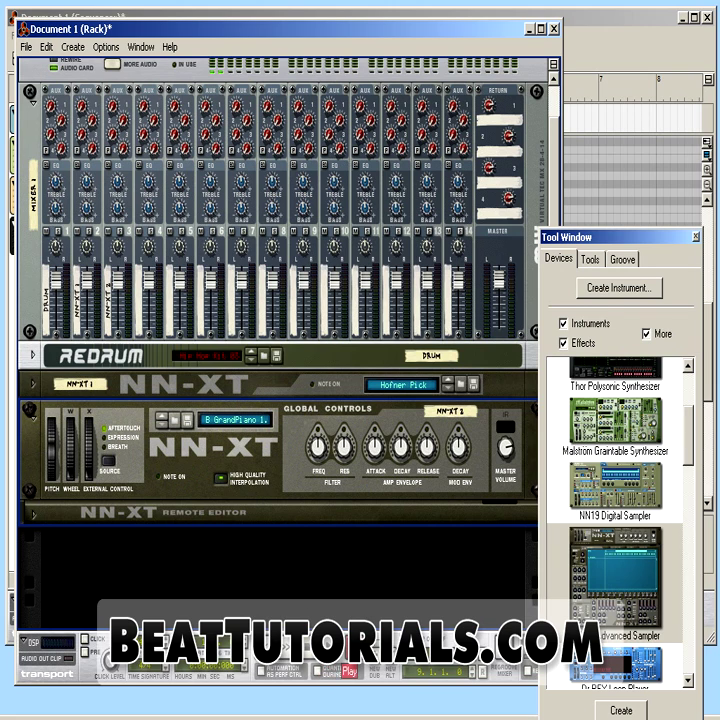
- Record a piano part over the eight-bar loop and show it in the sequencer with a shortened Tool Window clear of the notes
key("ctrl+Return")
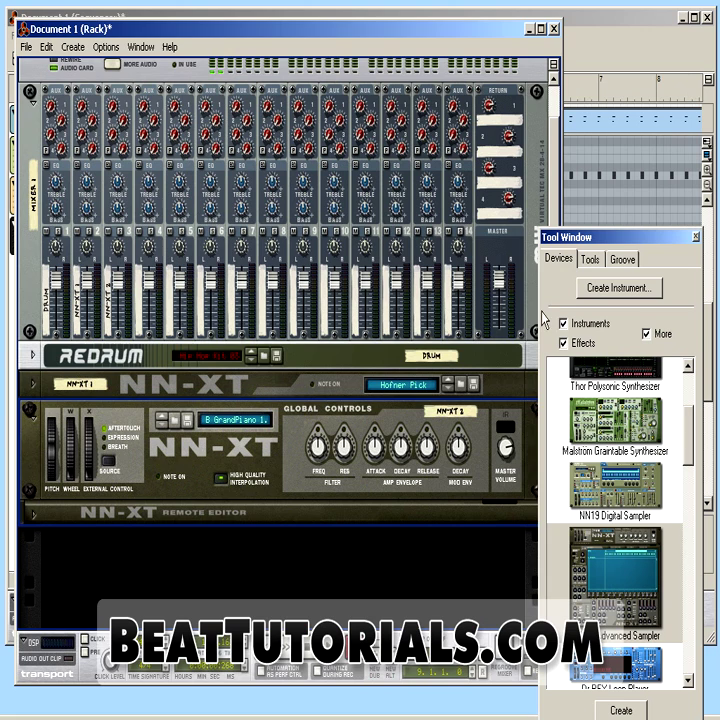
left_click(590, 44)
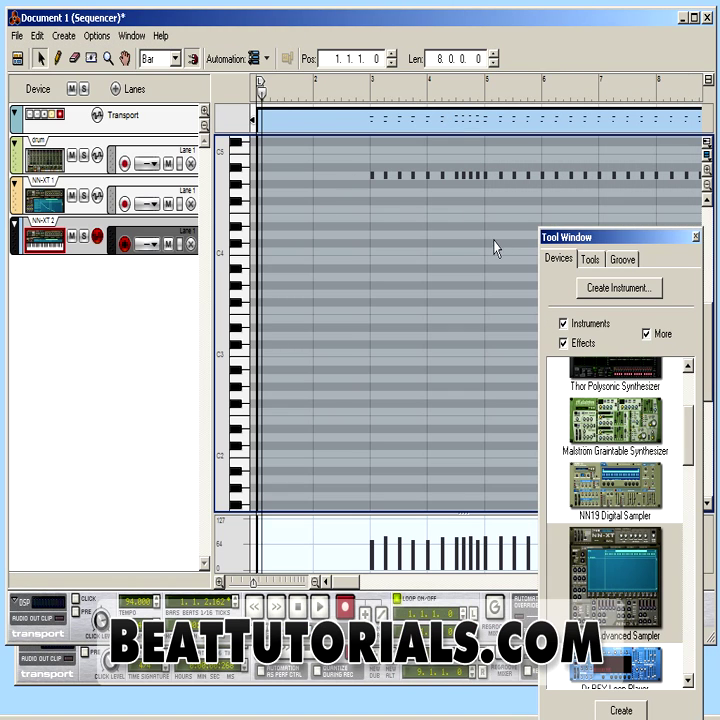
left_click_drag(590, 237, 82, 203)
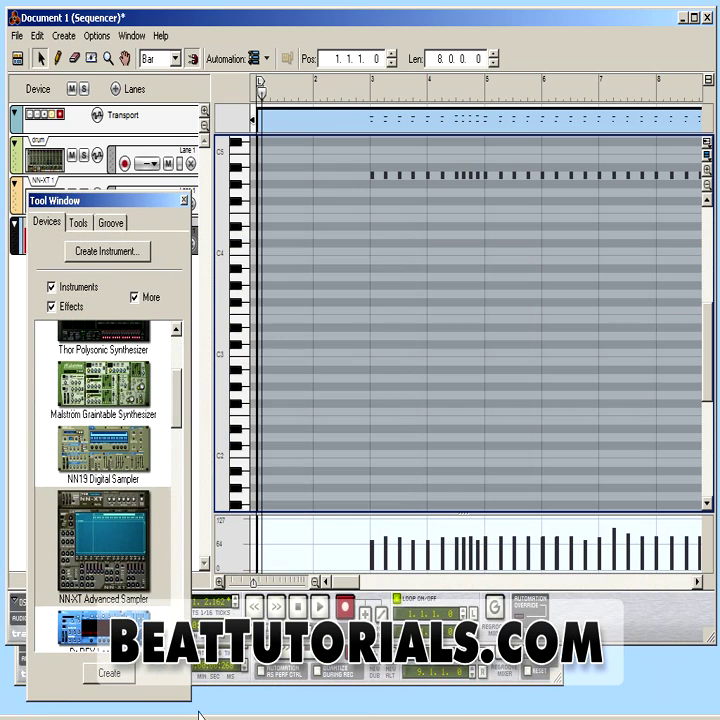
left_click_drag(187, 693, 188, 505)
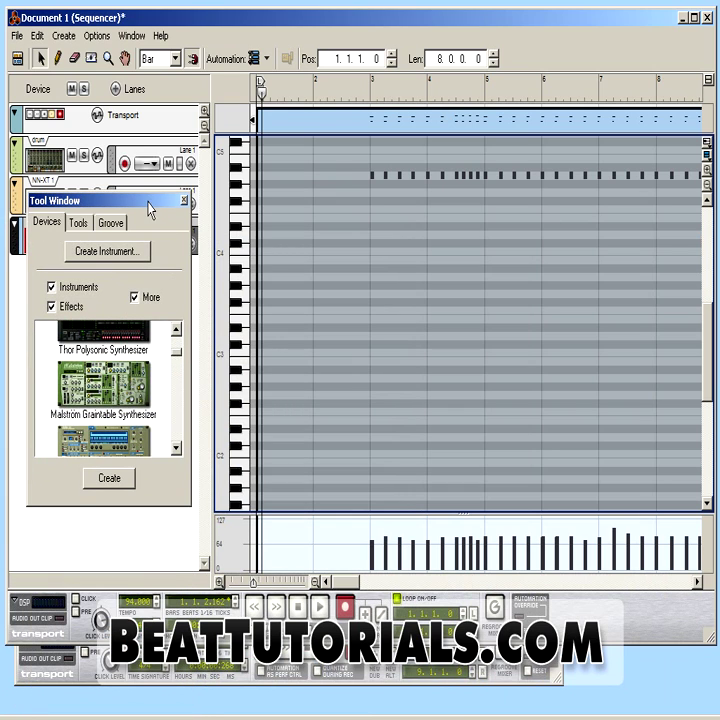
left_click_drag(150, 209, 133, 299)
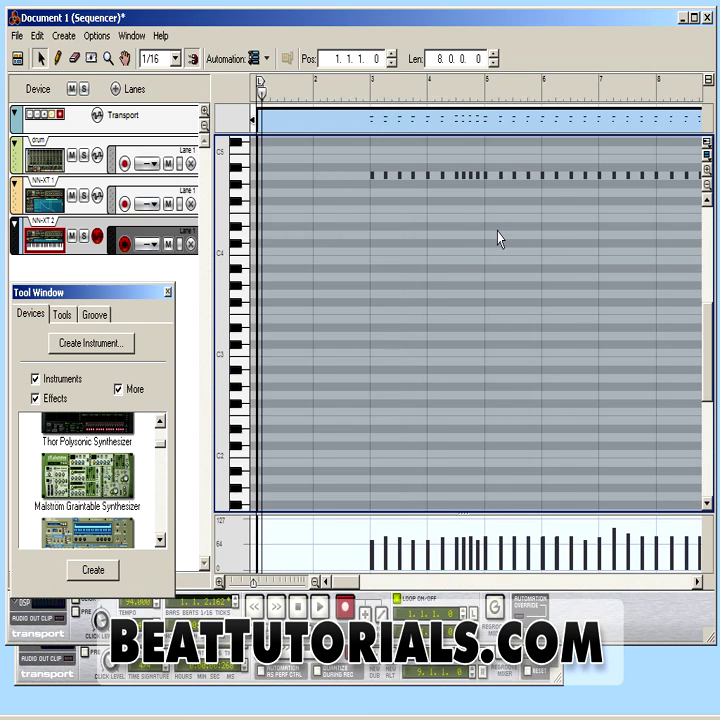
- Select all the recorded piano notes and quantize them to 1/8 with an amount of 50%
key("ctrl+a")
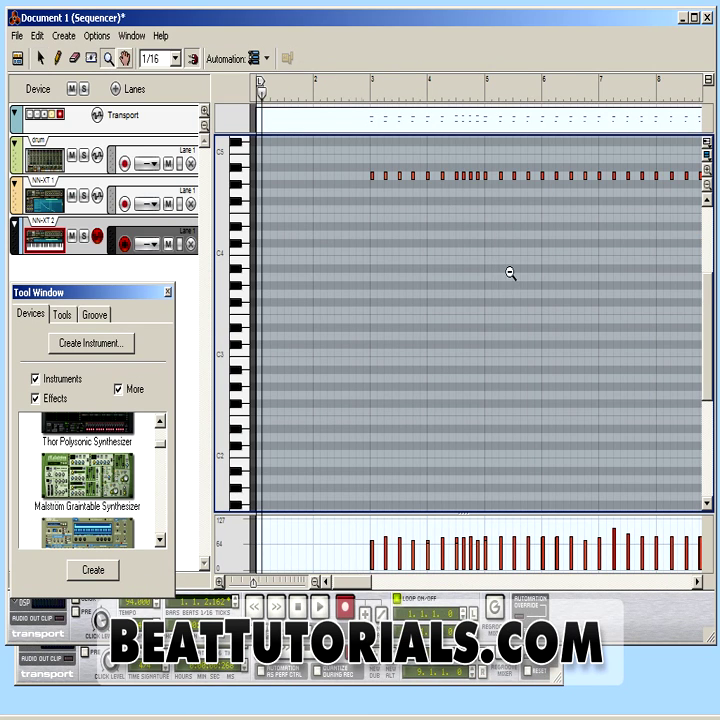
left_click(507, 272, "ctrl")
left_click(41, 58)
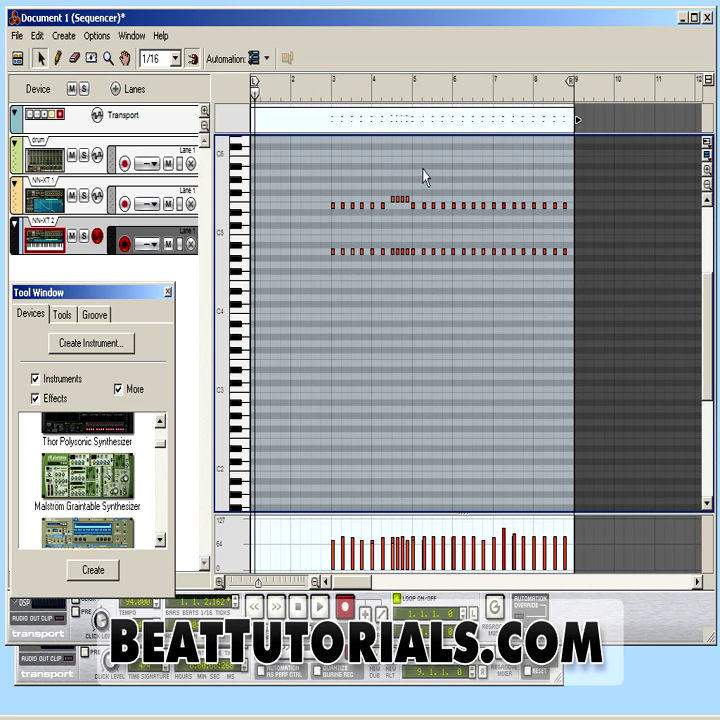
key("ctrl+a")
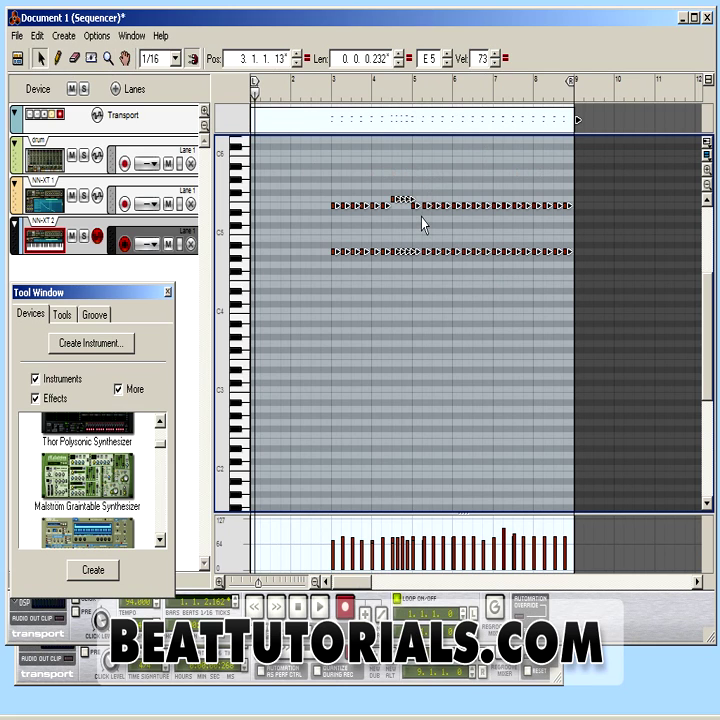
key("F8")
key("F8")
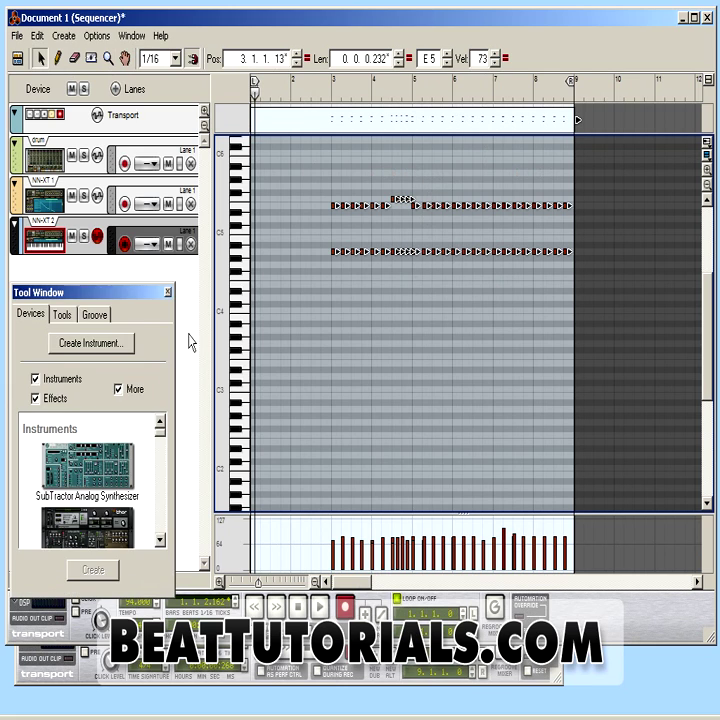
left_click(62, 314)
left_click(112, 400)
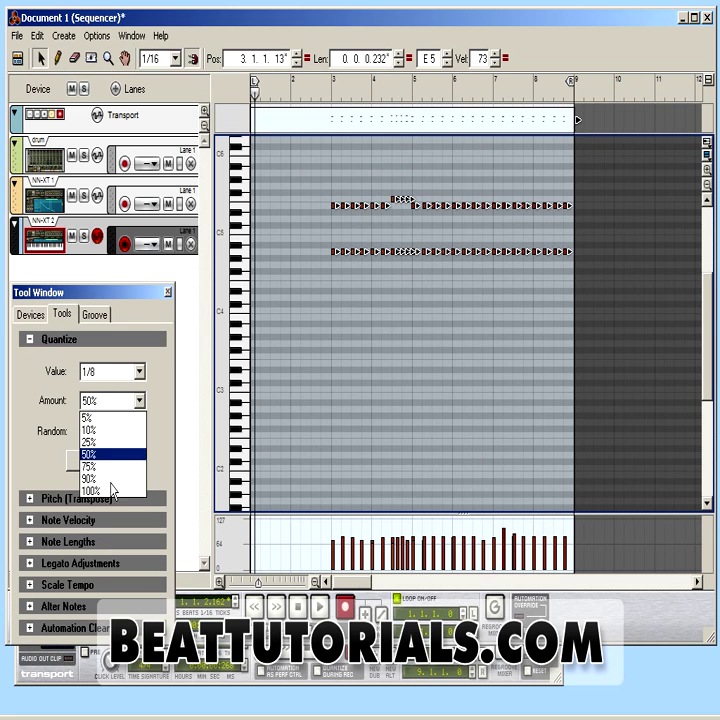
left_click(111, 491)
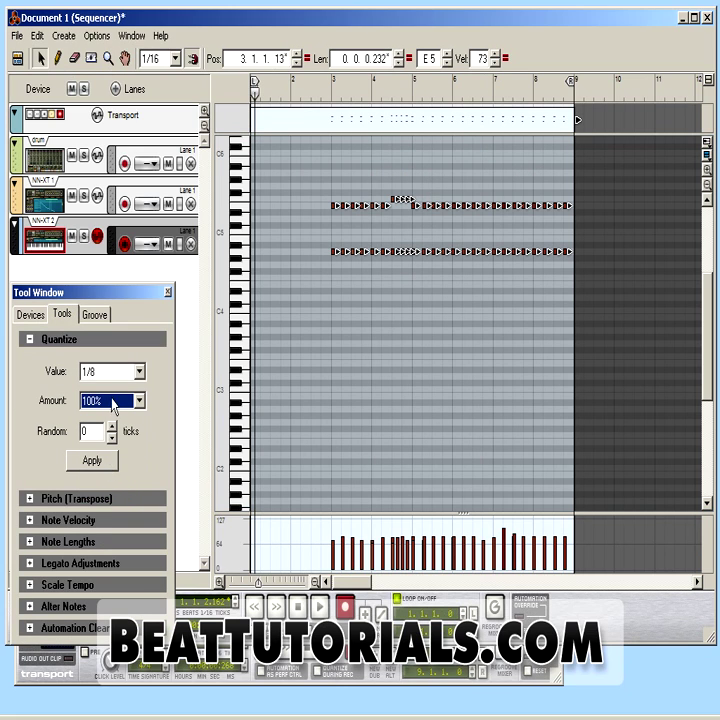
left_click(113, 405)
left_click(113, 456)
left_click(112, 457)
left_click(373, 297)
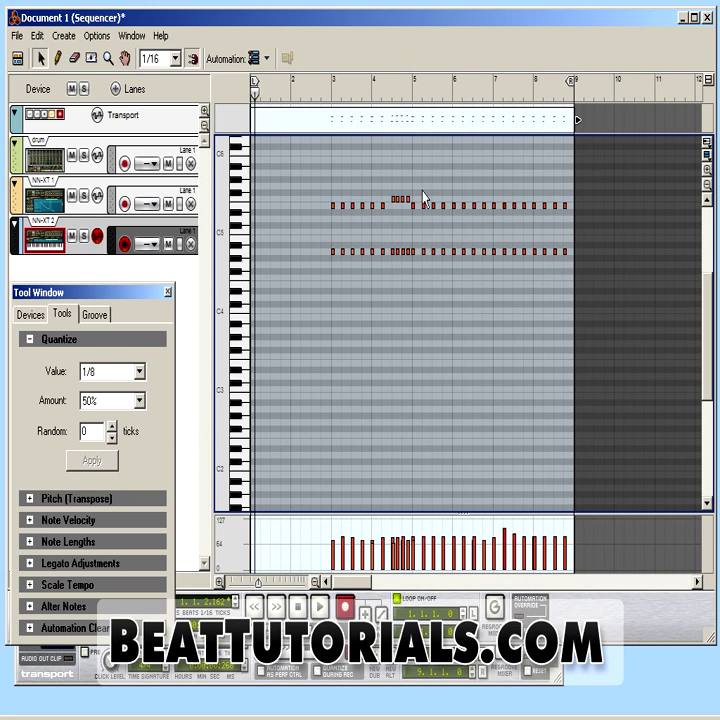
- Select the two piano notes at the start of bar 5 and quantize them to 1/8 at 100%
left_click_drag(419, 220, 419, 258)
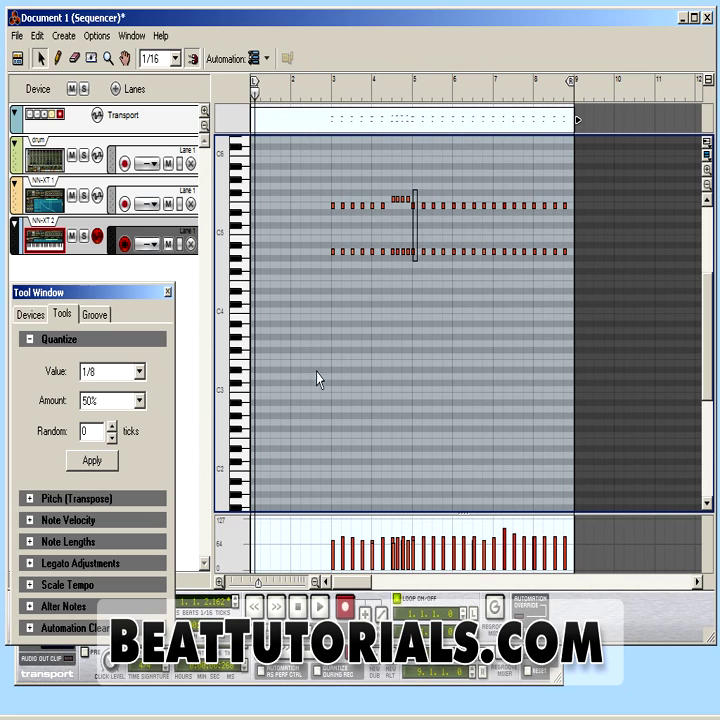
left_click(113, 400)
left_click(110, 489)
left_click(108, 467)
- Copy the piano notes of bars 5 and 6 so that the copy starts at bar 1
left_click_drag(413, 183, 489, 273)
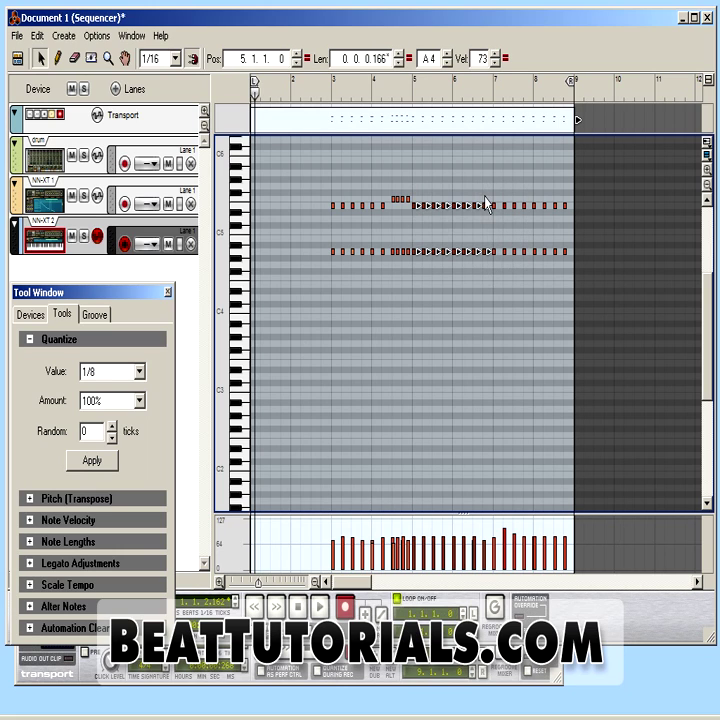
left_click_drag(486, 210, 215, 212)
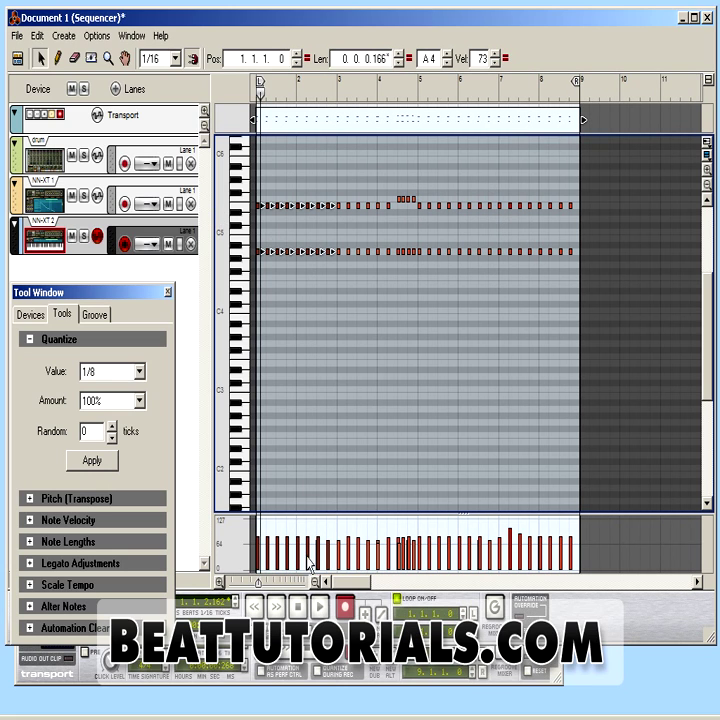
- Play back the piano part and delete the second of the four fast chords in the last half of bar 4
left_click(322, 606)
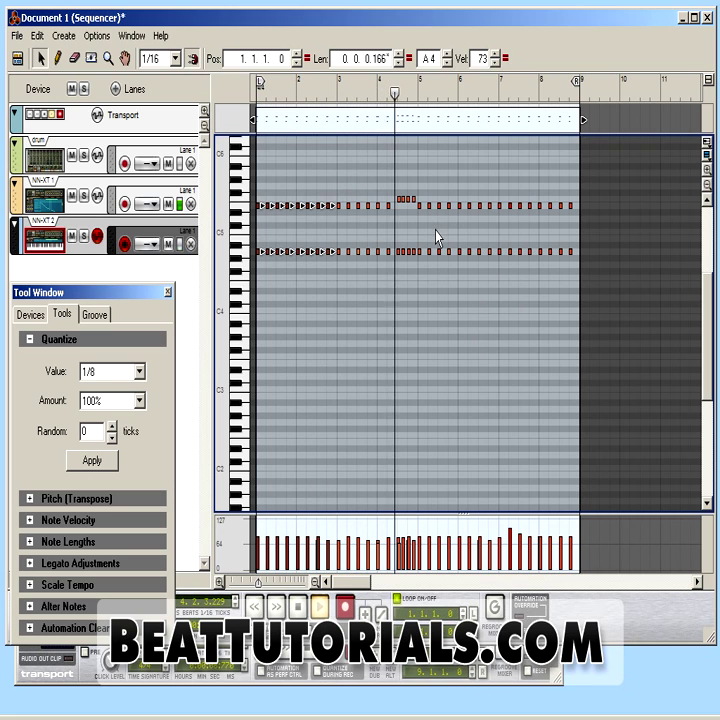
left_click_drag(403, 184, 404, 262)
left_click(397, 90)
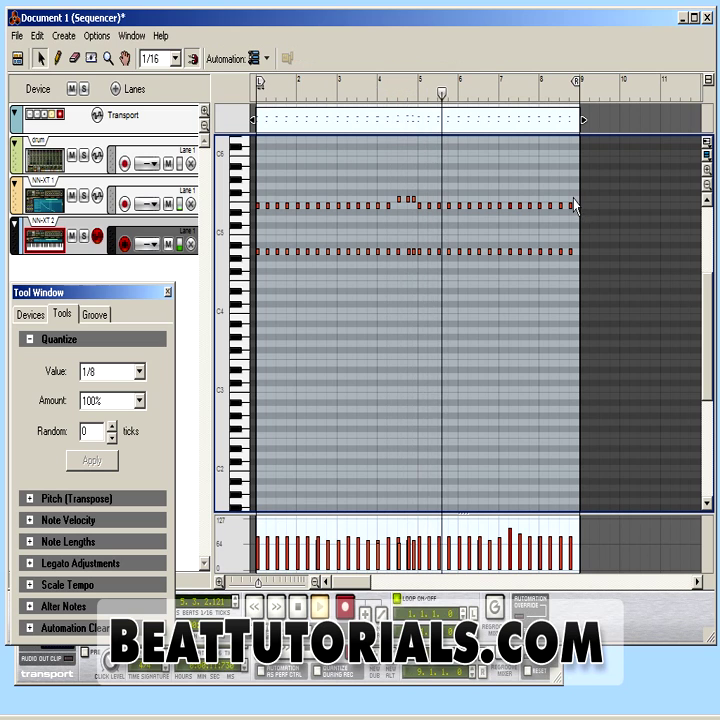
- Return to the rack, move the Tool Window off the devices and fold the grand piano sampler
left_click(551, 683)
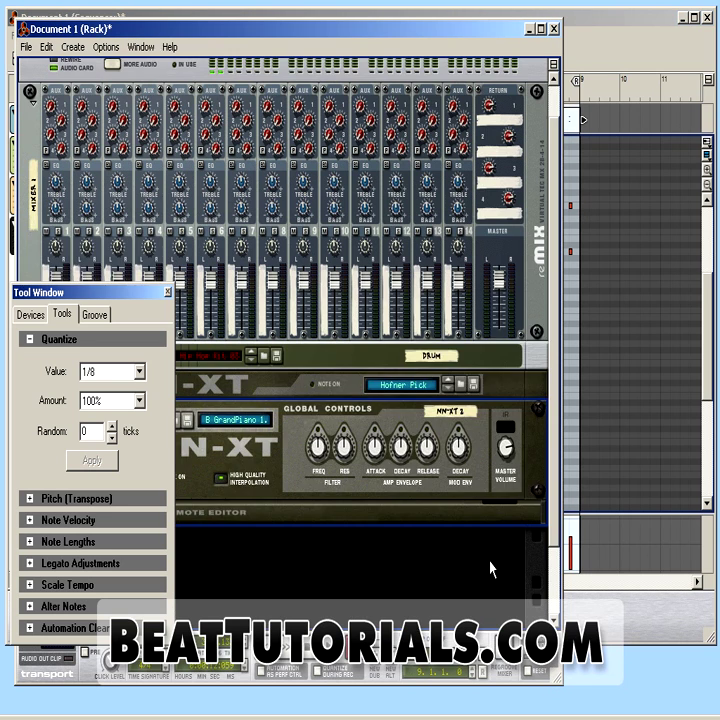
left_click_drag(139, 294, 653, 218)
left_click(35, 463)
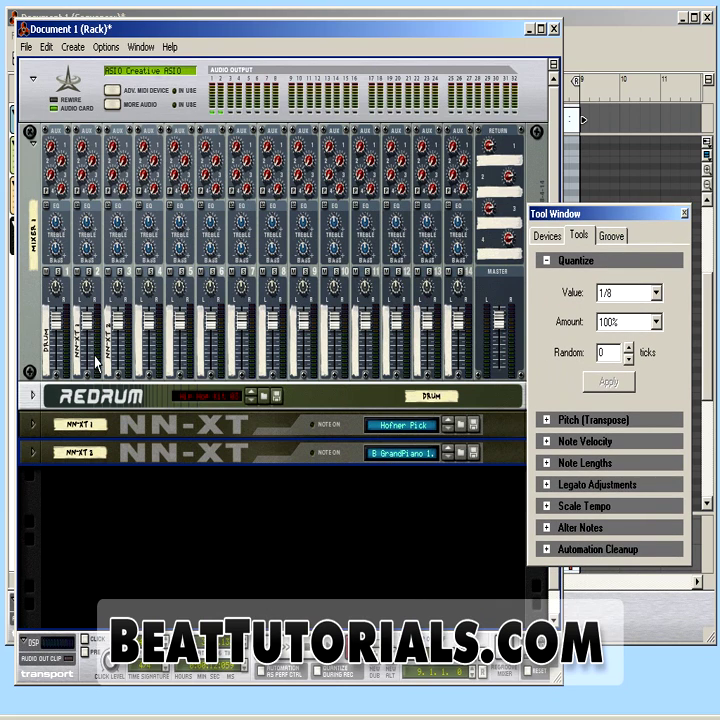
- Rename the Hofner Pick sampler to bass and the grand piano sampler to piano
left_click(84, 425)
type("bass")
key("Return")
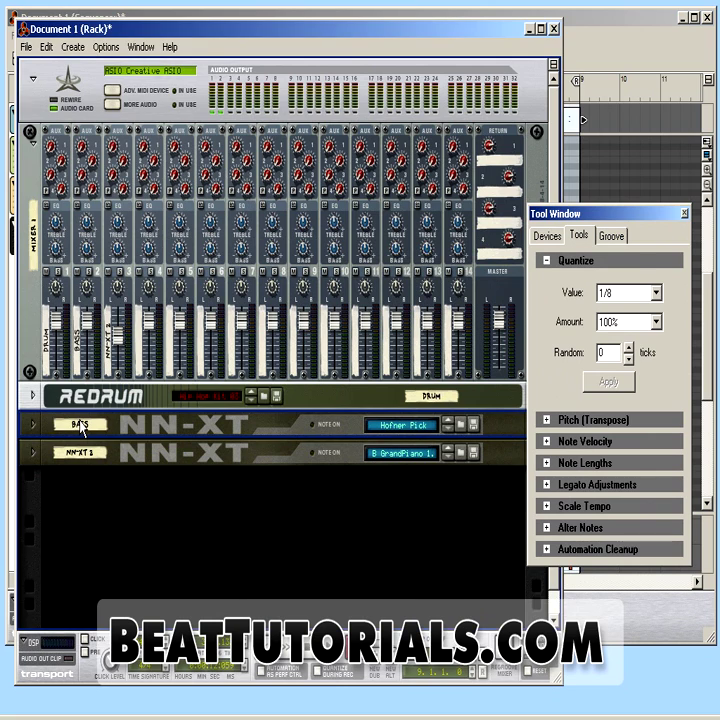
left_click(100, 451)
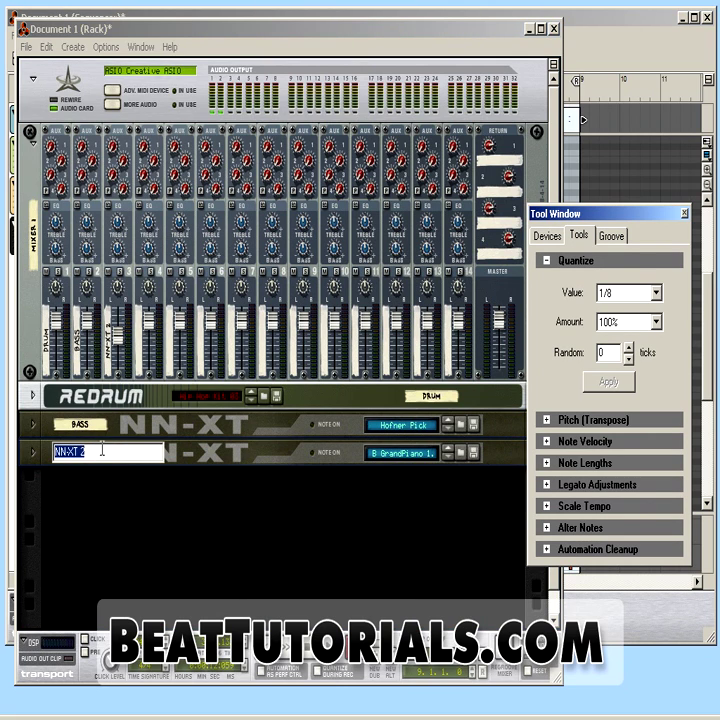
type("pi")
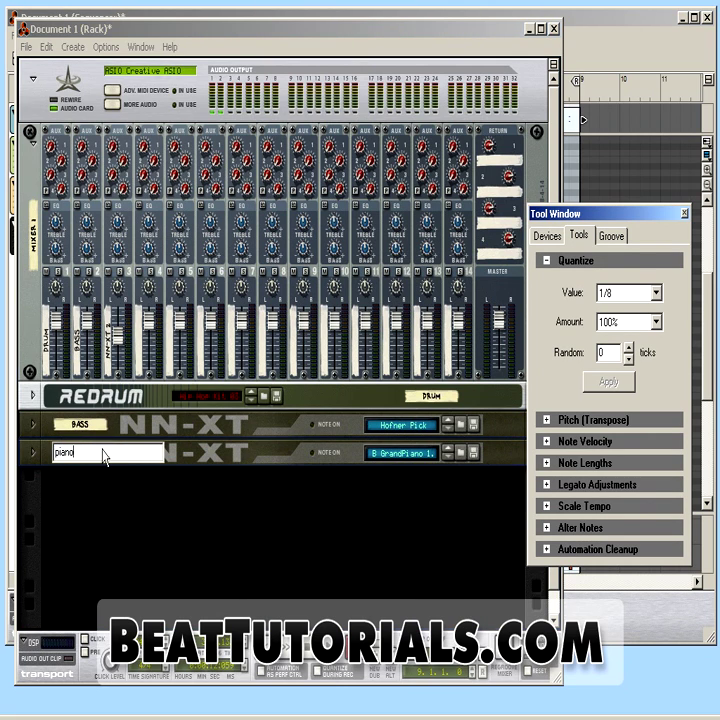
type("ano")
key("Return")
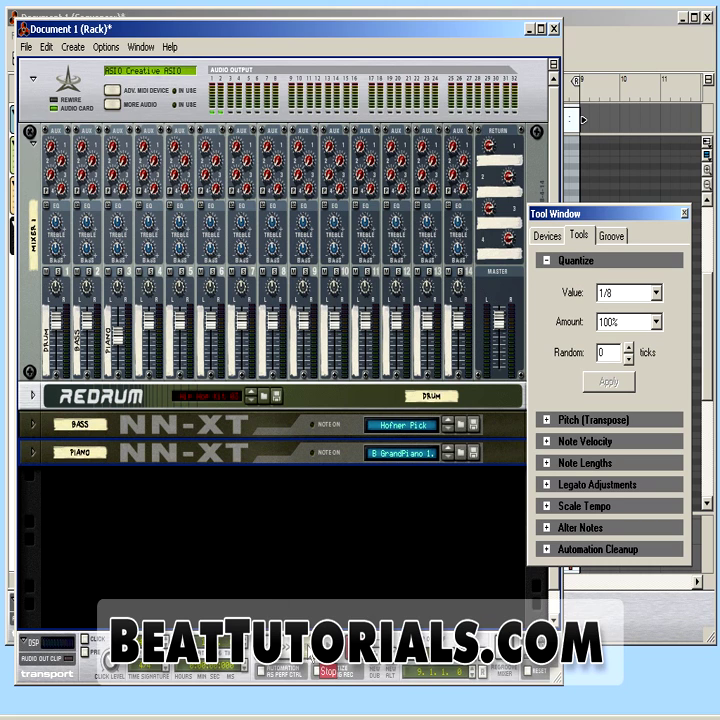
- In the sequencer, move the piano notes of bars 1 to 4 to bar 9 and shift the whole part to start at bar 1
left_click(612, 602)
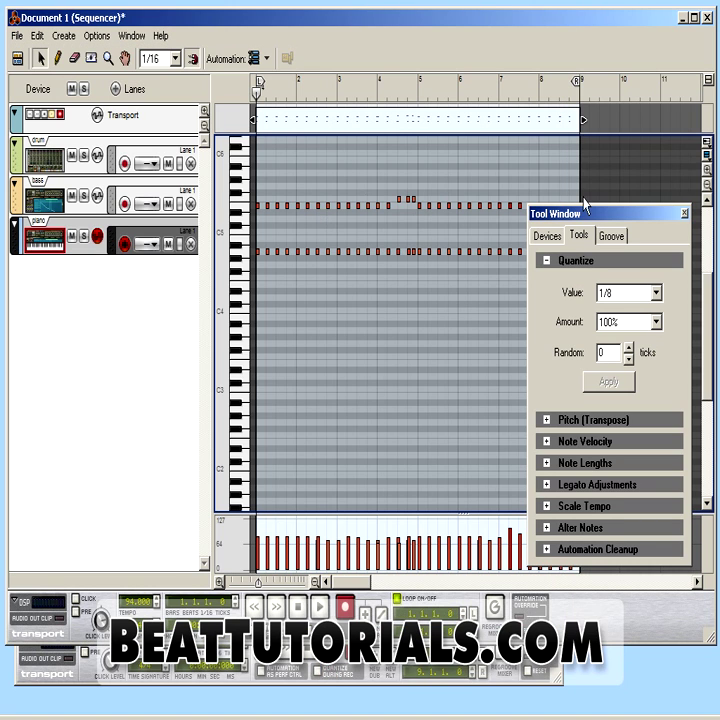
left_click_drag(587, 219, 84, 301)
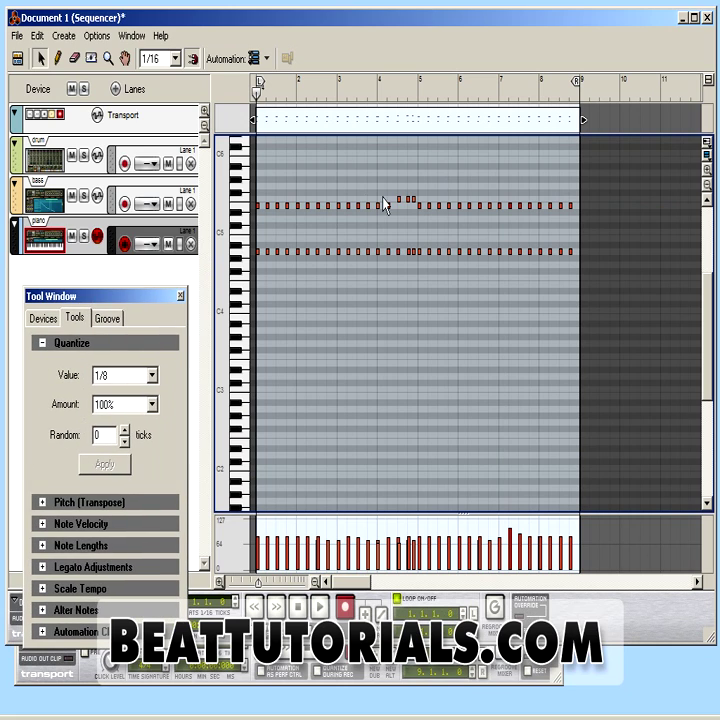
left_click_drag(382, 236, 219, 300)
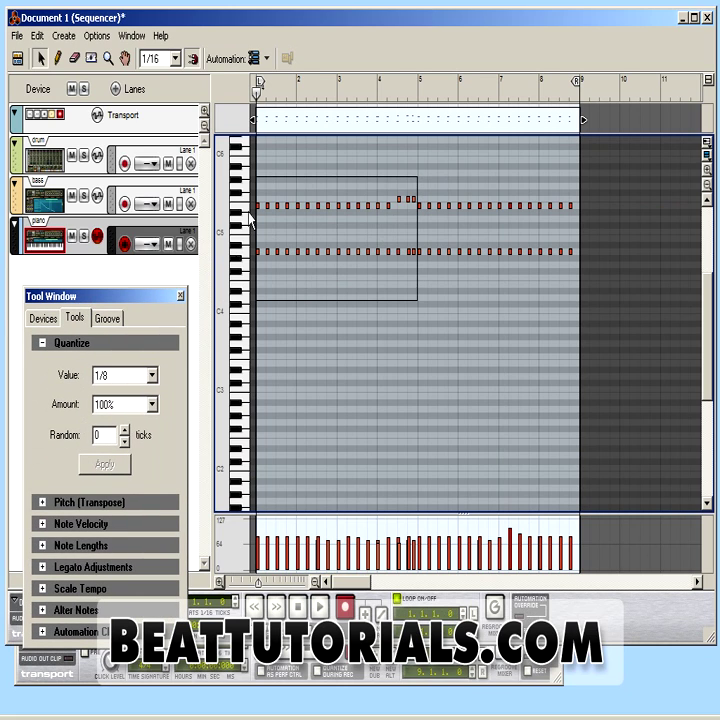
left_click_drag(250, 220, 258, 210)
left_click_drag(415, 190, 582, 207)
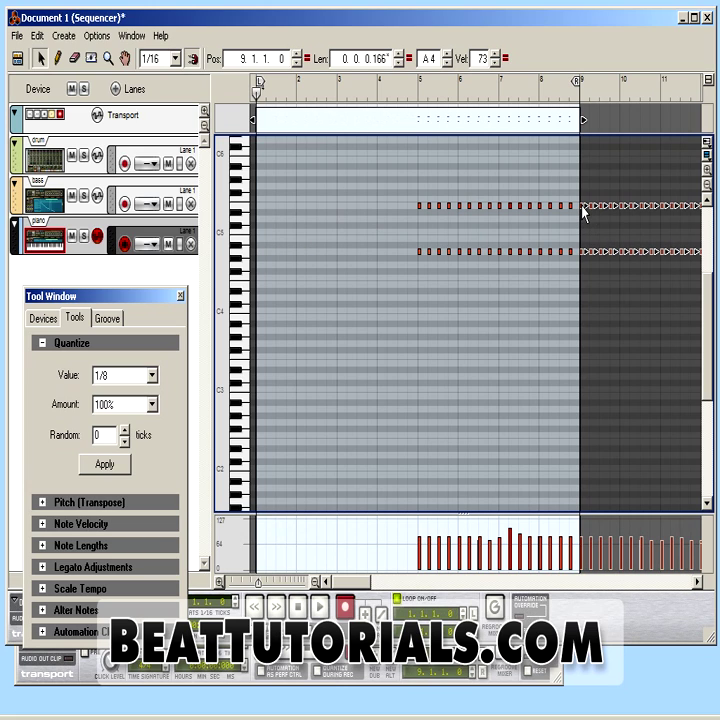
key("ctrl+a")
left_click_drag(420, 210, 259, 210)
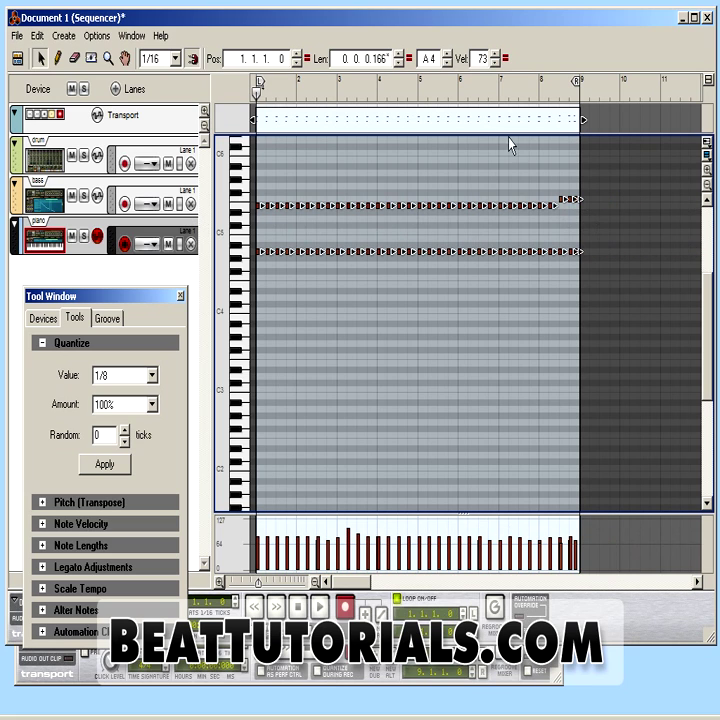
- Select the last piano chords of bar 8, and the fast chords in the second half of bar 4 instead
left_click_drag(575, 190, 562, 276)
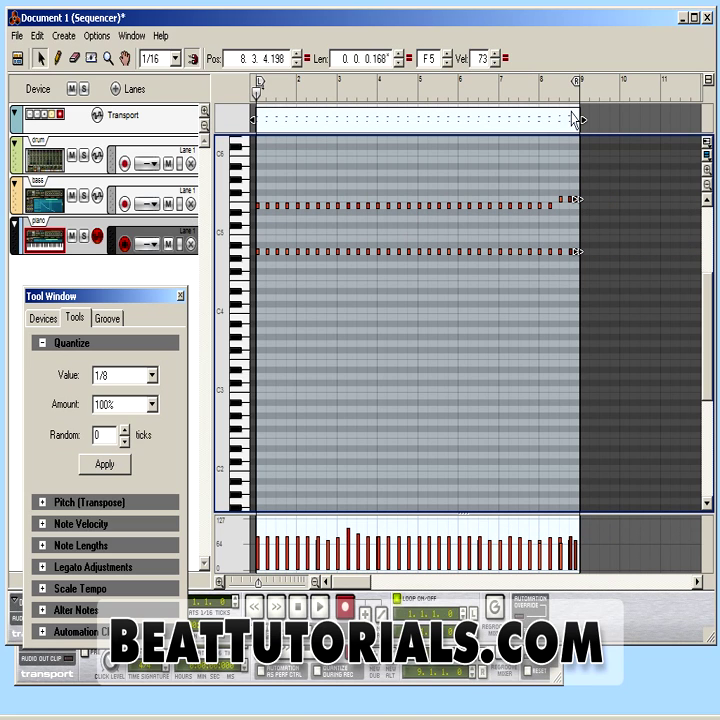
left_click_drag(401, 178, 416, 258)
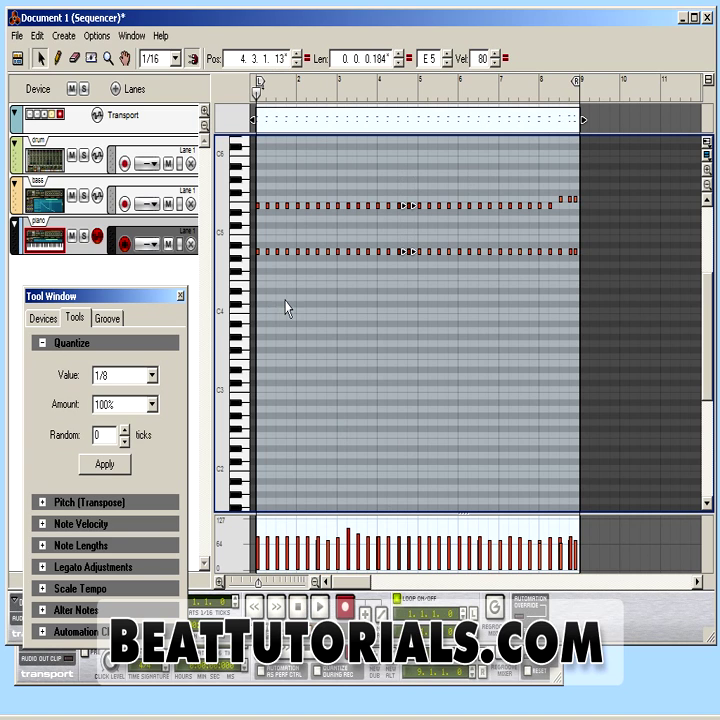
- Return to the rack, move the Tool Window clear of the devices and show its list of available devices
left_click(492, 658)
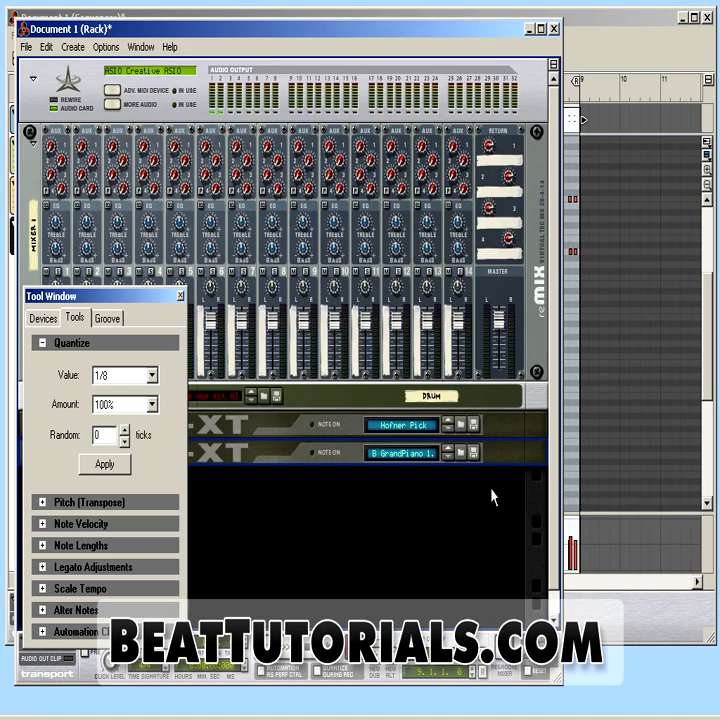
left_click_drag(155, 303, 668, 104)
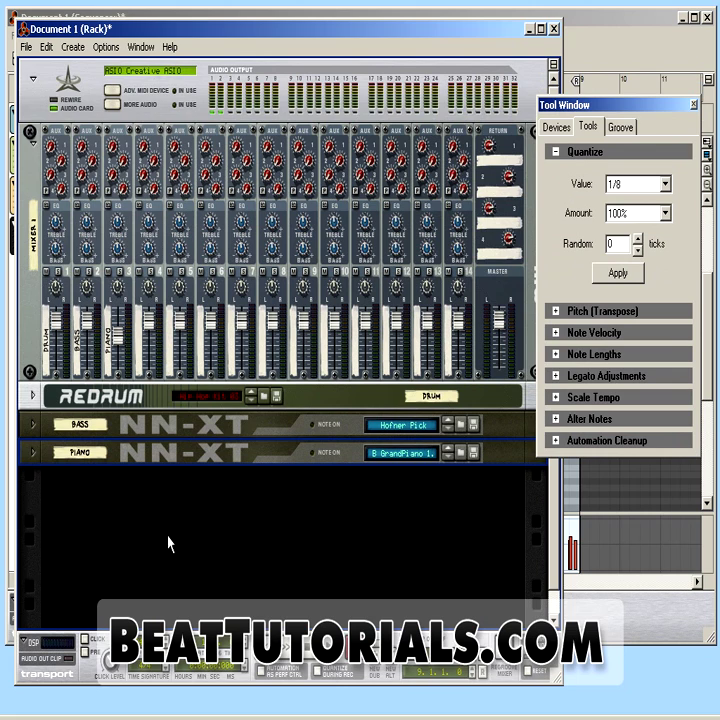
left_click(556, 126)
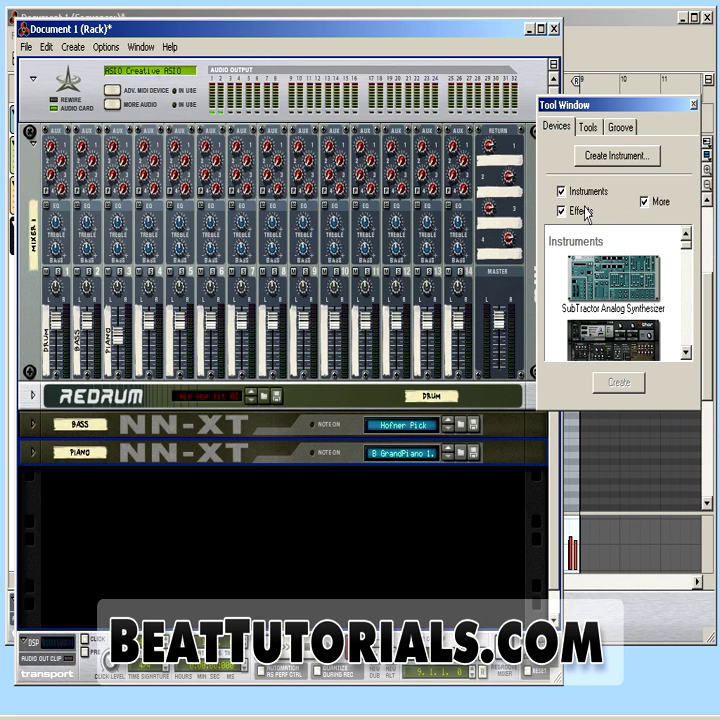
- Add another NN-XT Advanced Sampler to the empty rack space below the piano sampler
scroll(689, 308, "down", 2)
scroll(687, 250, "up", 2)
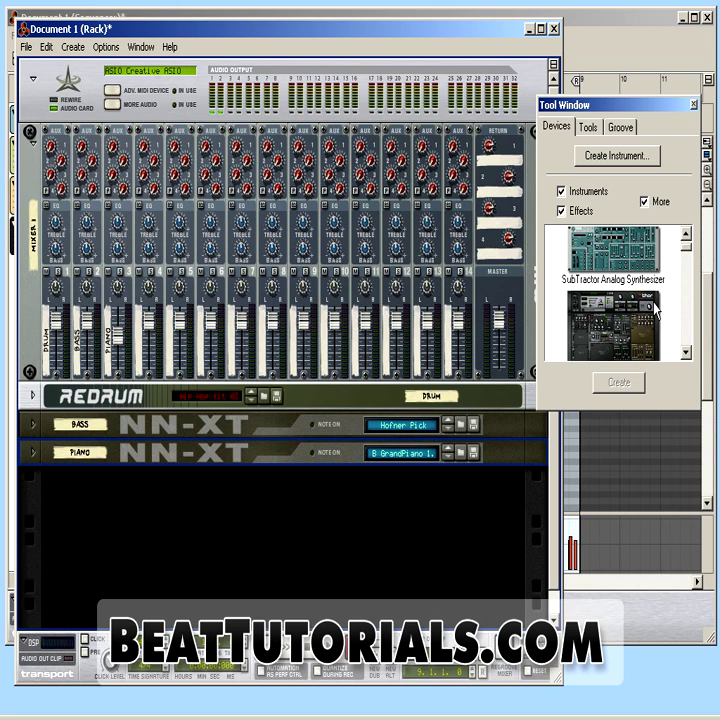
left_click(688, 354)
left_click(688, 354)
left_click(689, 353)
left_click(688, 352)
left_click(688, 352)
left_click(688, 352)
left_click_drag(646, 309, 129, 595)
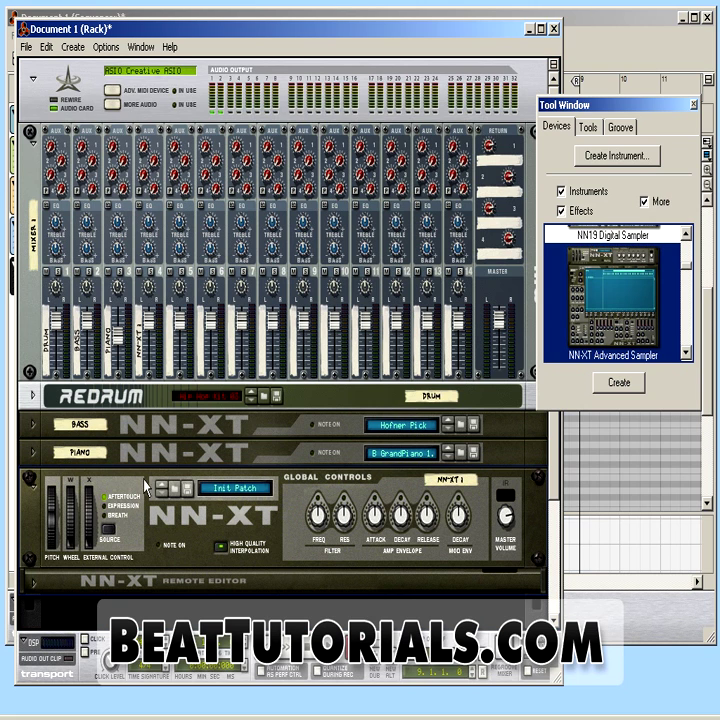
- Browse patches for the new NN-XT sampler and look through the Organ folder of the NN-XT Sampler Patches
left_click(176, 492)
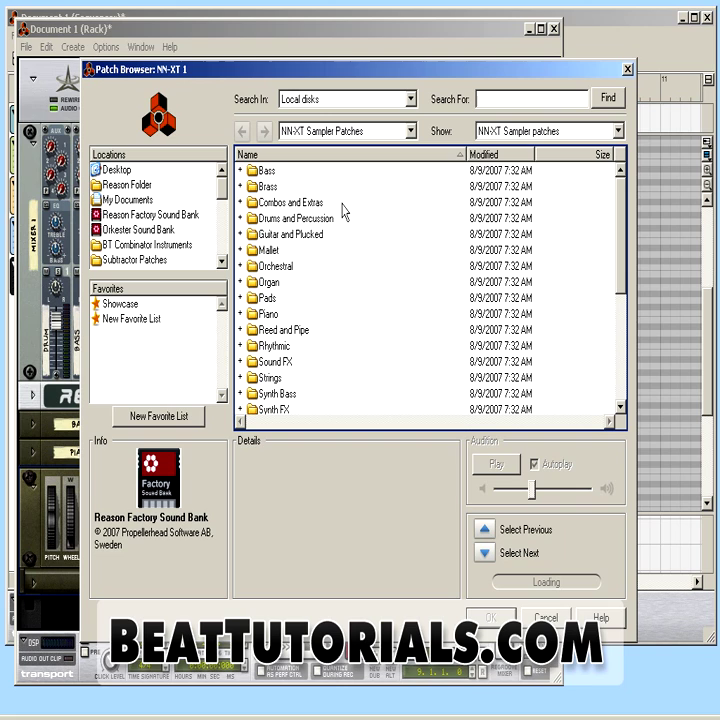
scroll(366, 296, "down", 5)
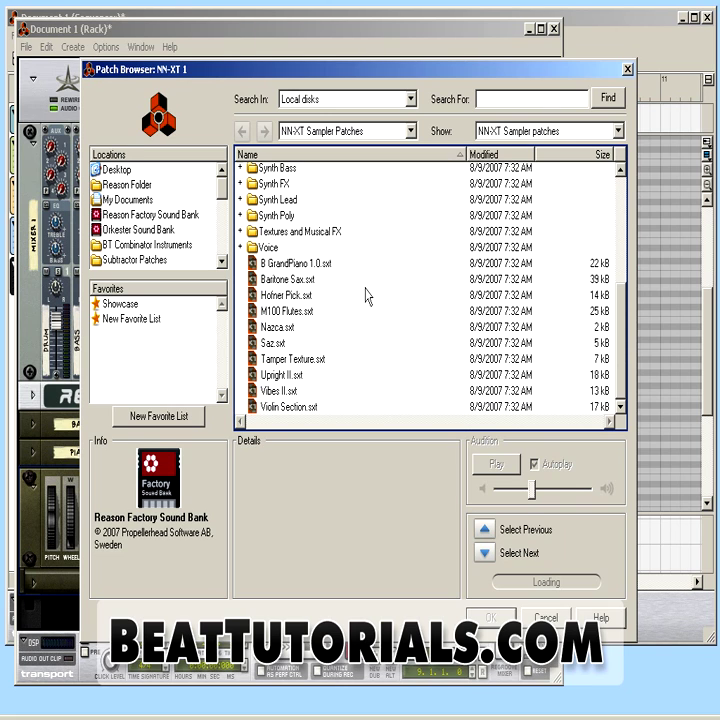
scroll(366, 296, "up", 3)
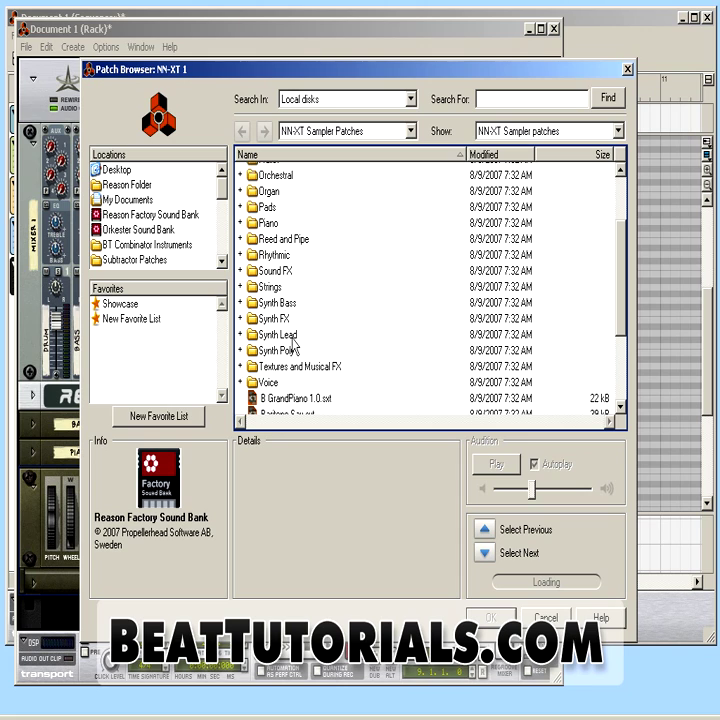
scroll(339, 316, "up", 2)
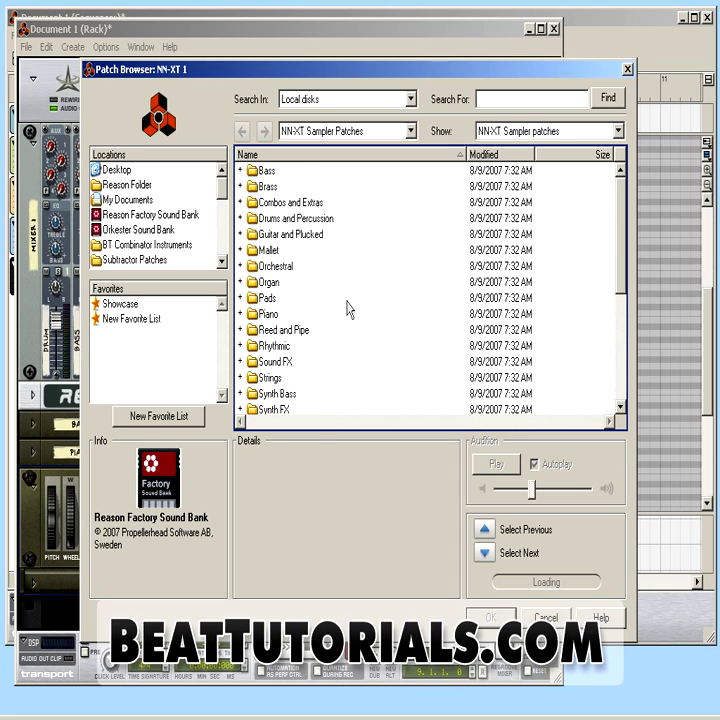
left_click(269, 283)
double_click(269, 283)
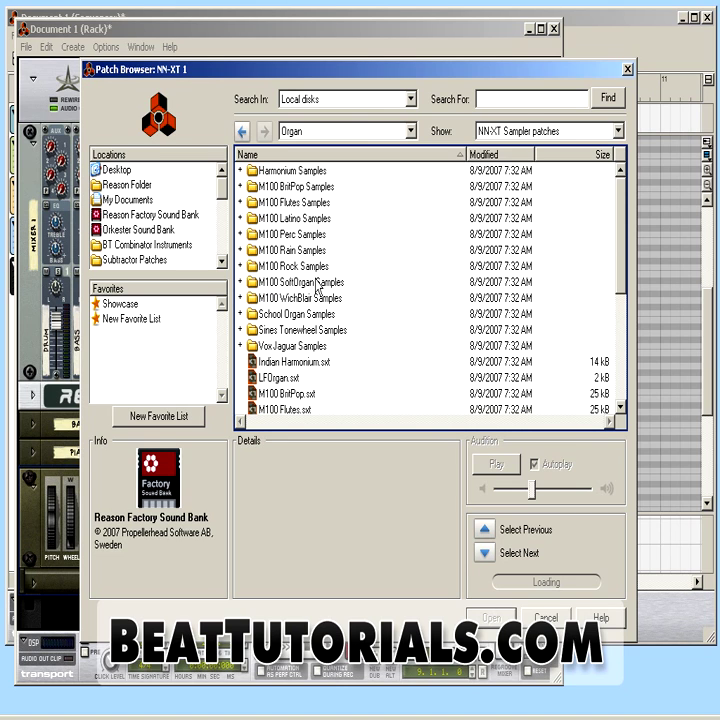
scroll(315, 290, "down", 5)
scroll(308, 218, "up", 3)
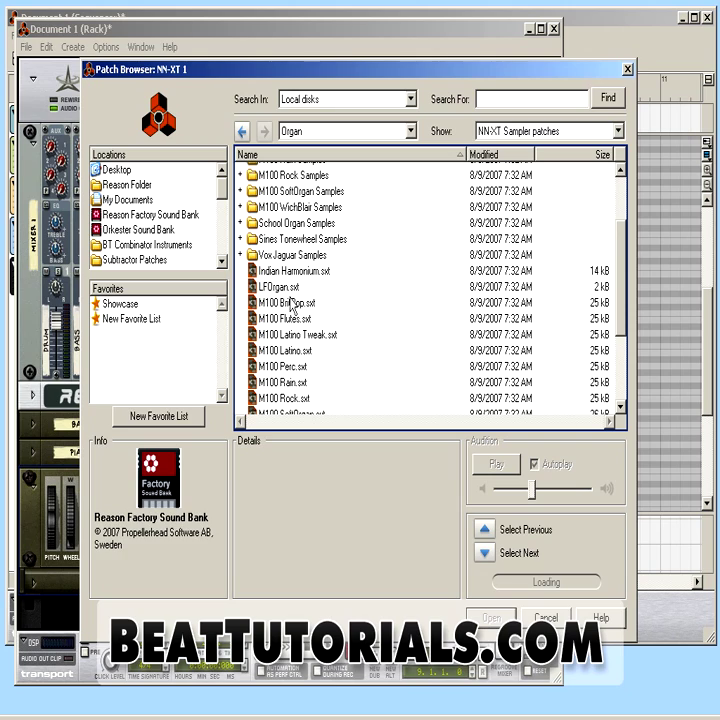